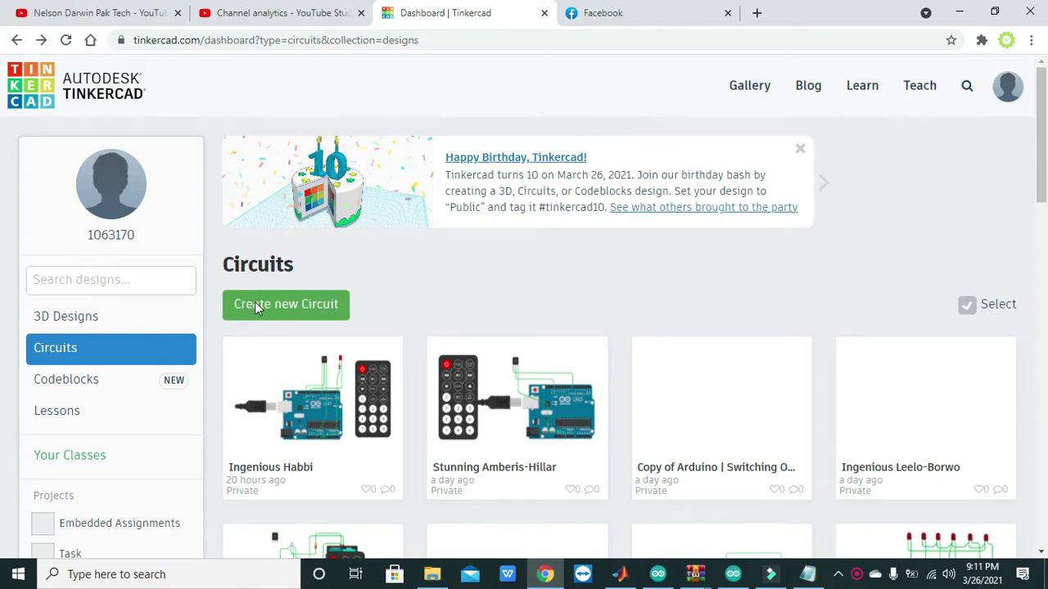
Step: Create a new empty circuit design, auto-named 'Neat Rottis-Trug', from the Circuits dashboard
click(287, 314)
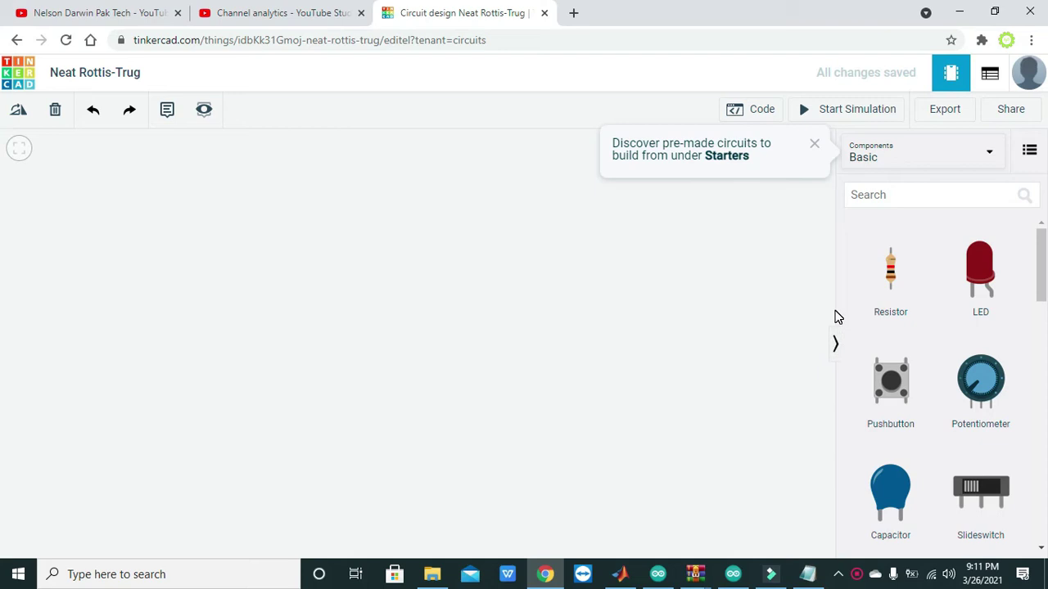
Step: Search components for 'arduino' and place an Arduino Uno R3 board on the workplane
click(861, 195)
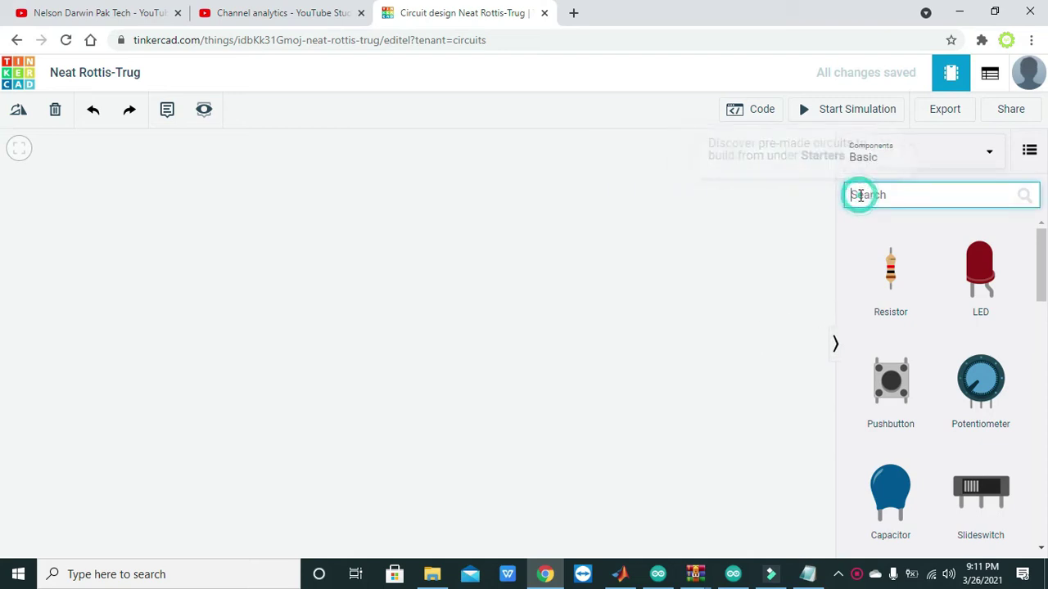
text(ardu)
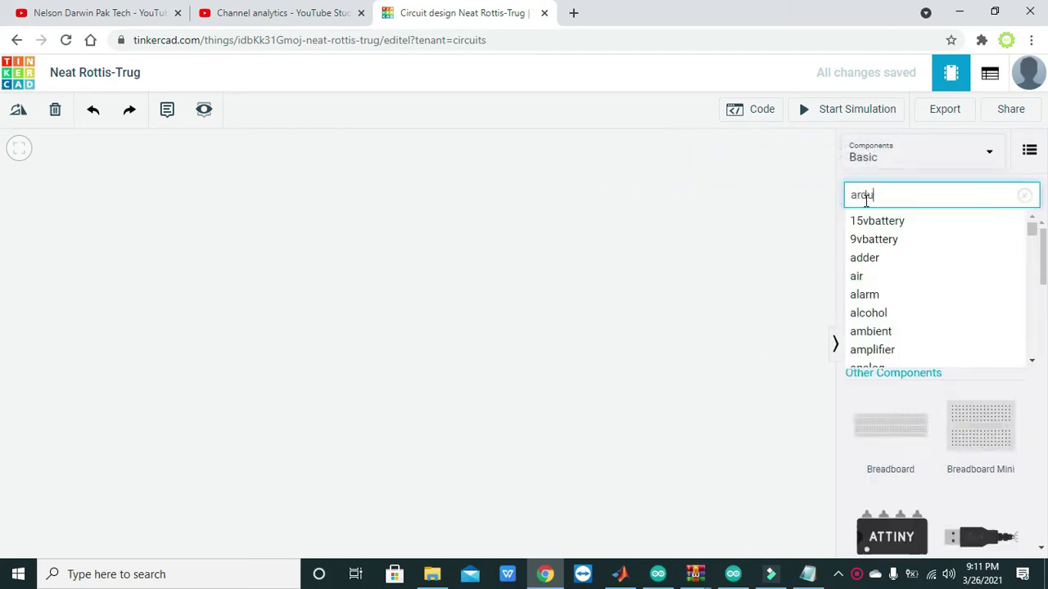
text(ino)
click(809, 201)
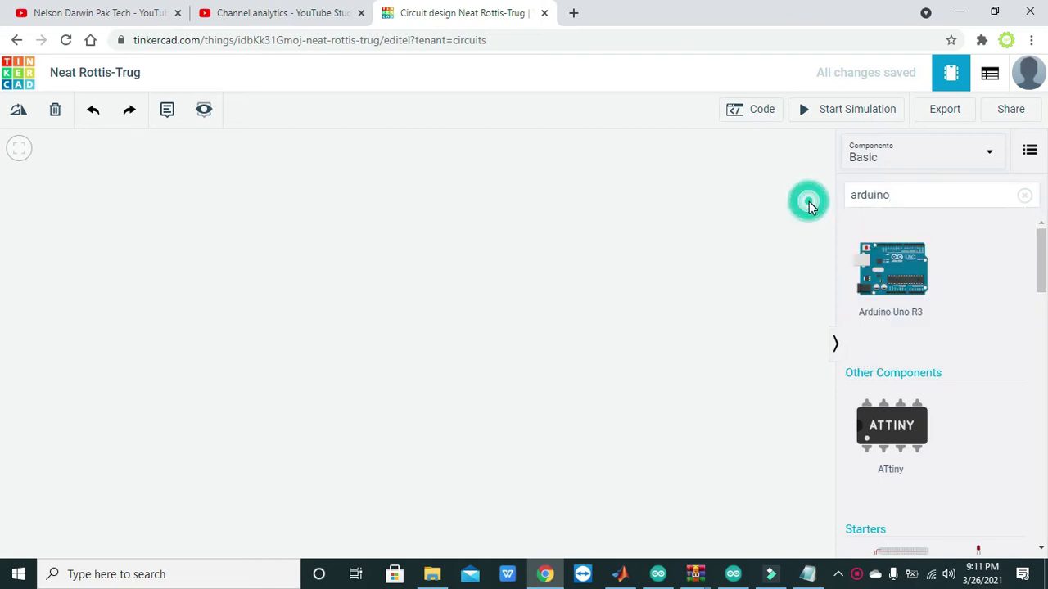
mouse_move(896, 268)
mouse_down()
mouse_move(269, 423)
mouse_move(227, 405)
mouse_up()
click(204, 396)
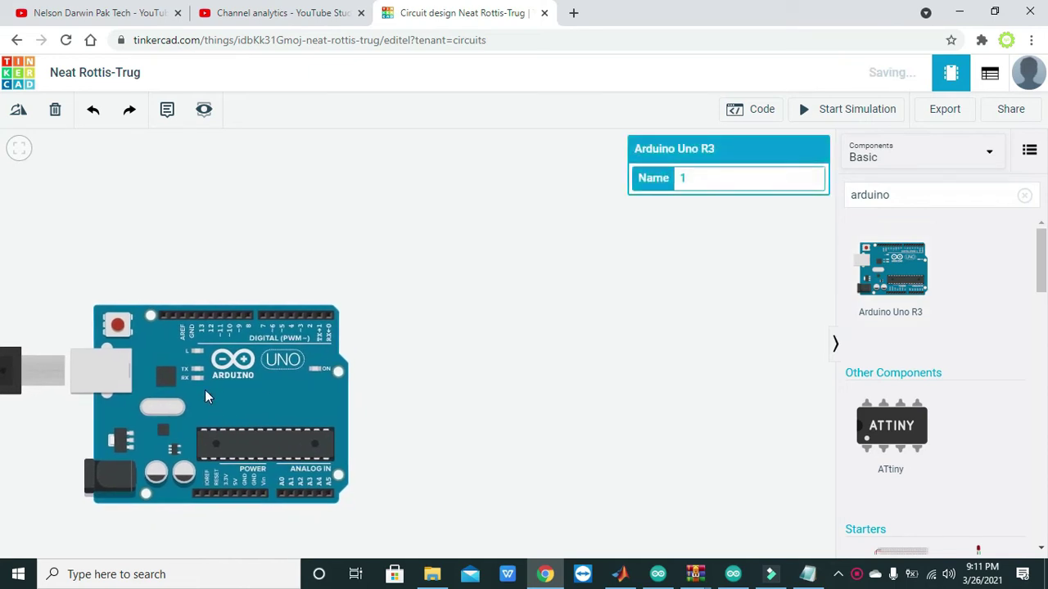
drag(333, 402, 320, 394)
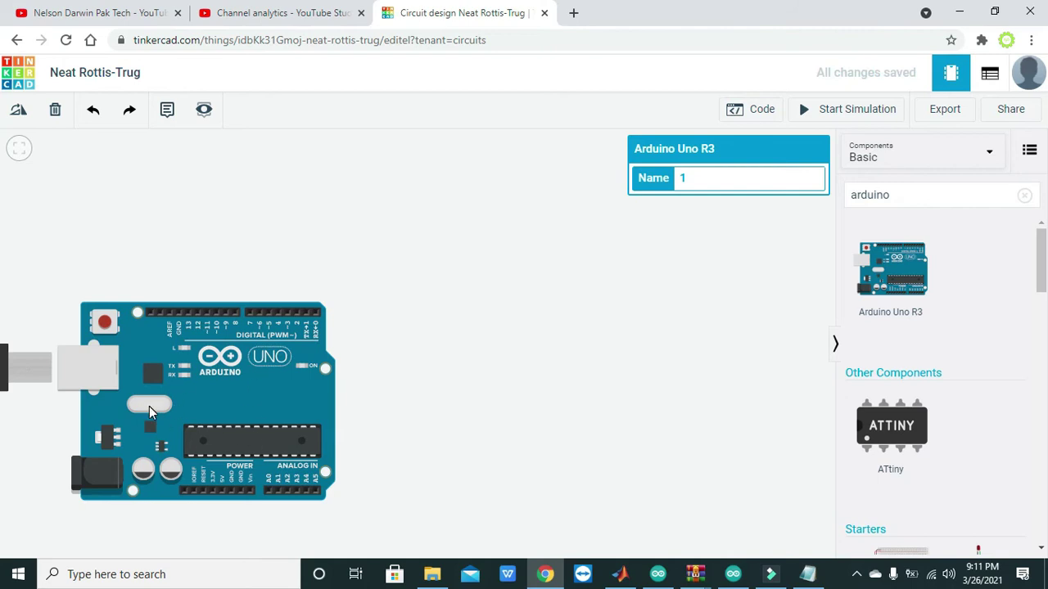
Step: Search for 'flex' and place a flex sensor to the right of the Arduino
click(890, 195)
key(BackSpace)
key(BackSpace)
key(BackSpace)
key(BackSpace)
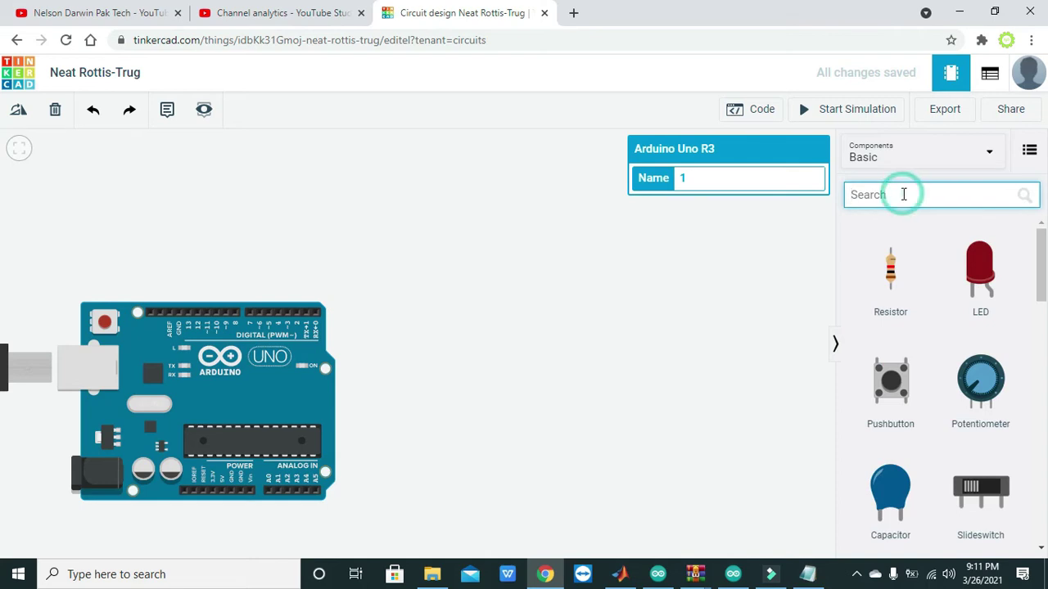
text(flez)
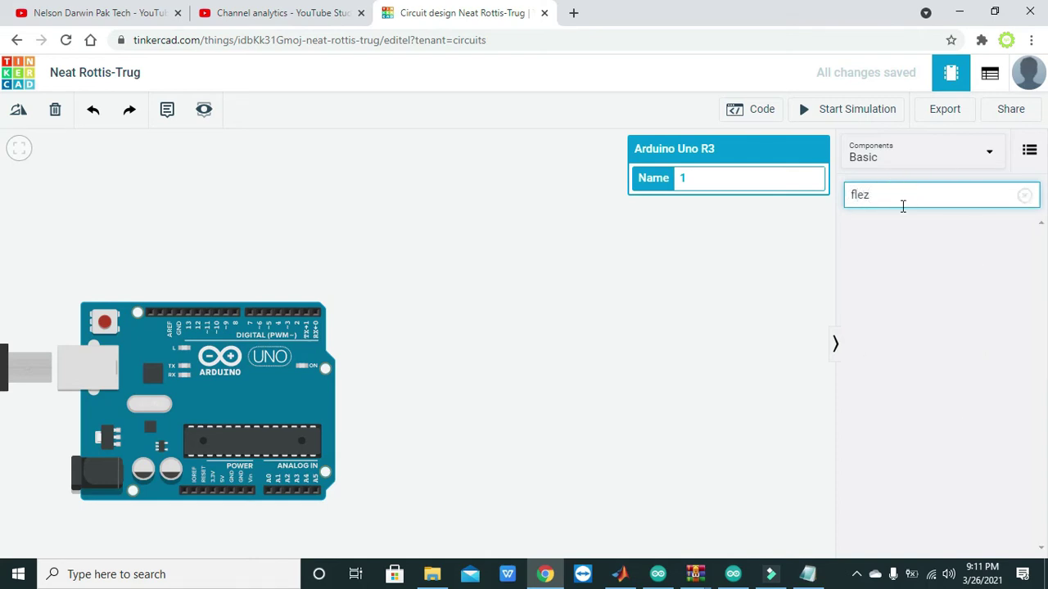
key(BackSpace)
text(x)
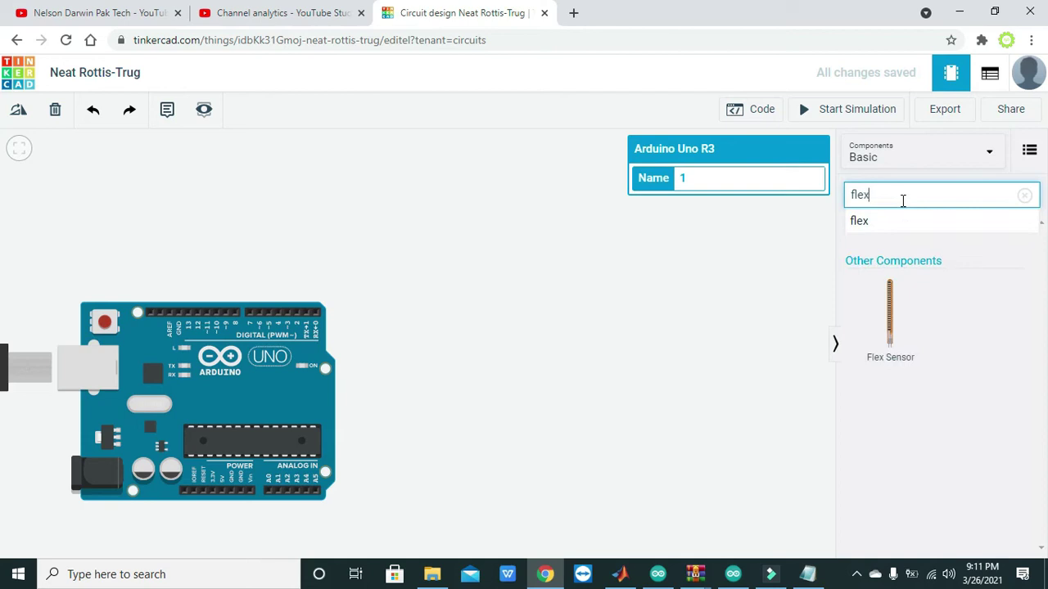
drag(889, 303, 525, 273)
mouse_move(288, 364)
mouse_down()
mouse_move(286, 418)
mouse_move(333, 313)
mouse_up()
click(526, 348)
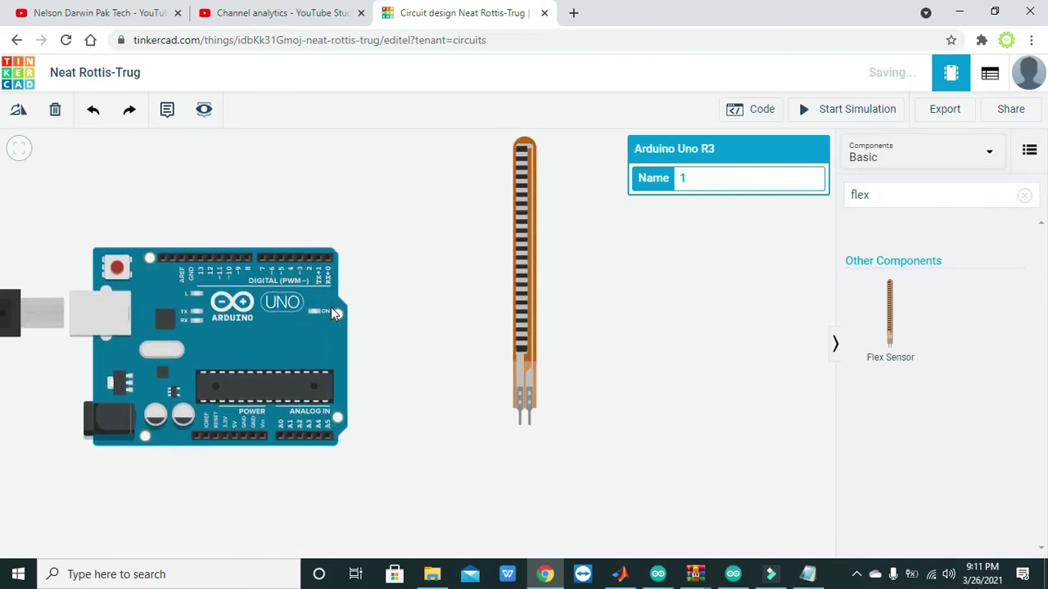
drag(536, 286, 525, 310)
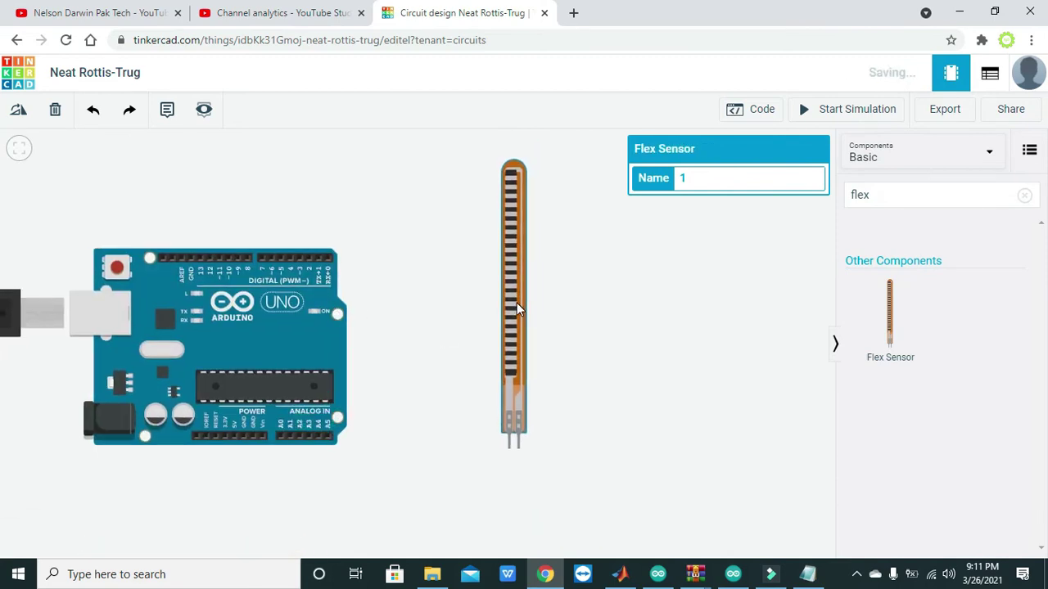
Step: Nudge the flex sensor up and closer to the Arduino with small drags
click(593, 317)
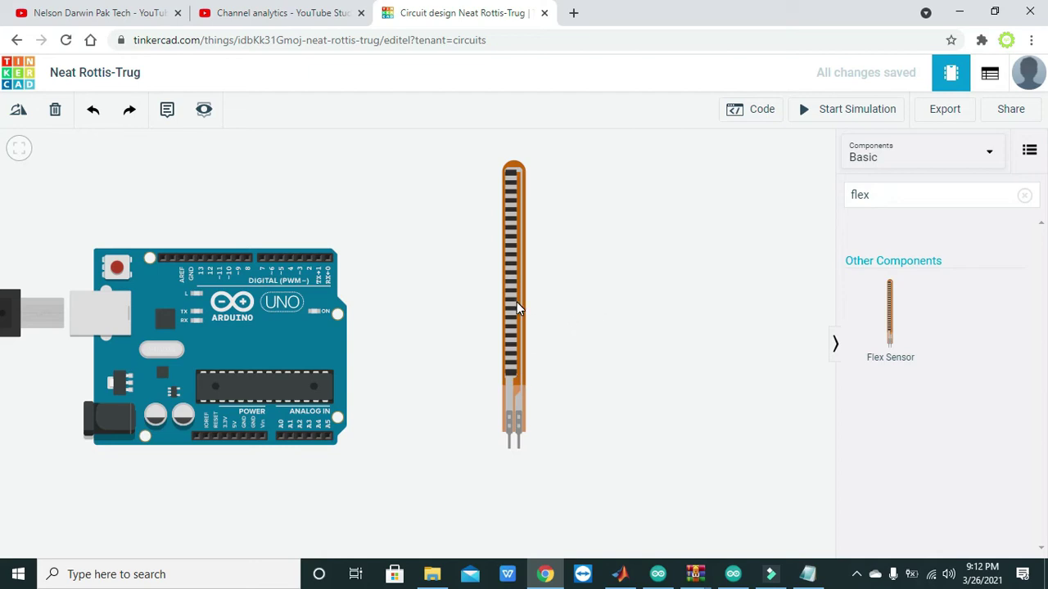
mouse_move(516, 306)
mouse_down()
mouse_move(541, 275)
mouse_move(551, 301)
mouse_move(542, 288)
mouse_up()
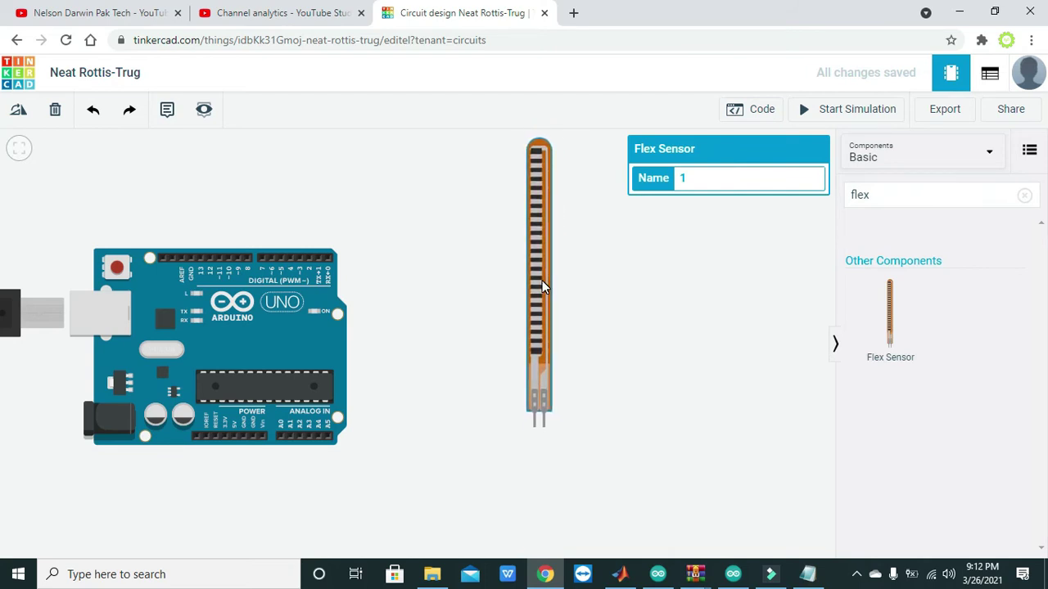
click(596, 292)
click(498, 283)
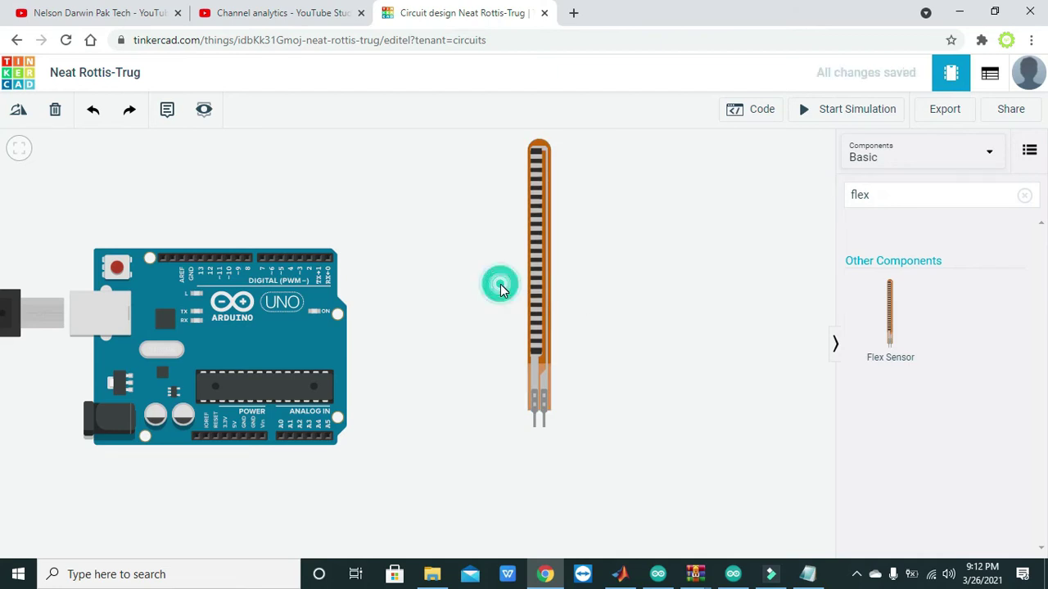
click(544, 281)
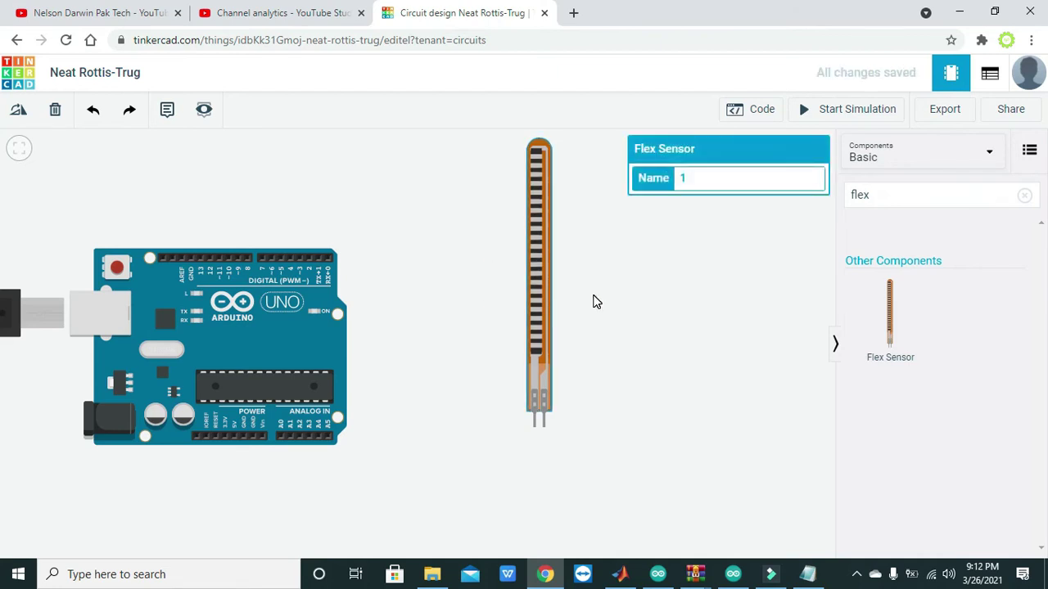
click(591, 292)
drag(542, 286, 542, 294)
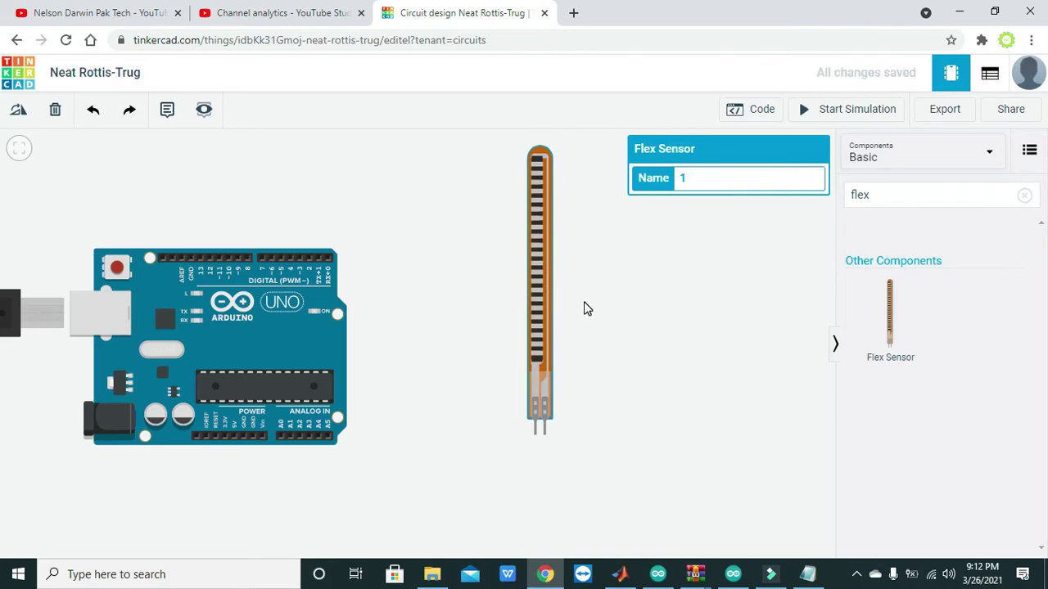
click(582, 306)
click(538, 297)
click(589, 313)
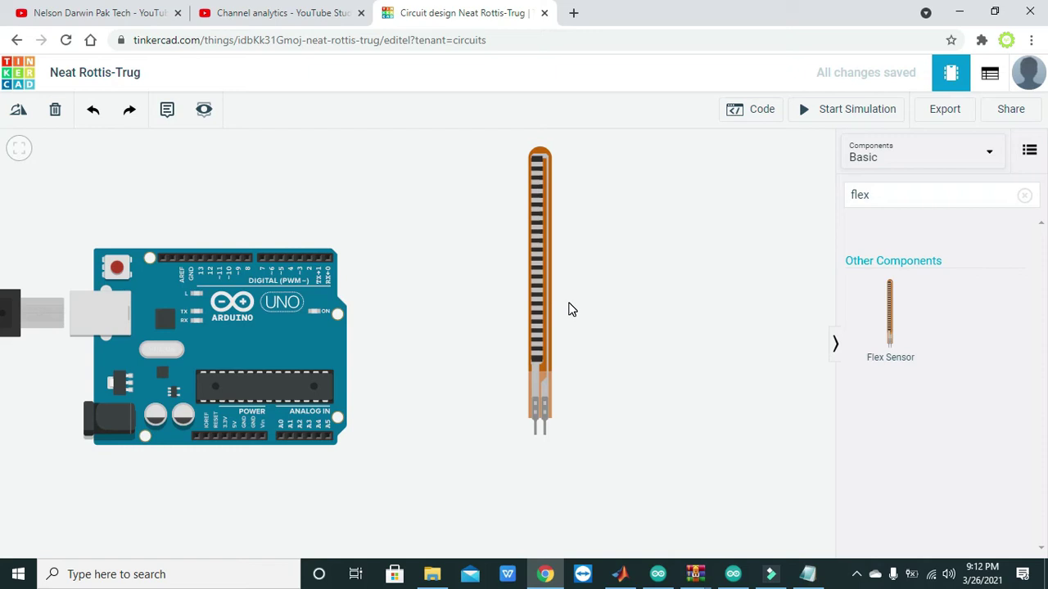
click(539, 288)
click(578, 291)
click(544, 283)
click(543, 288)
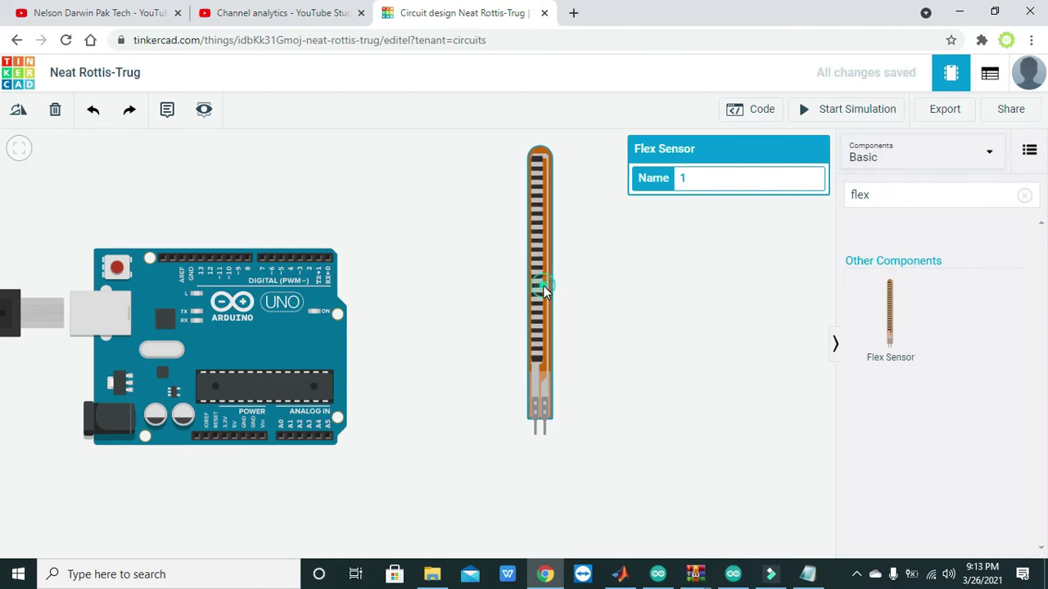
drag(547, 290, 538, 295)
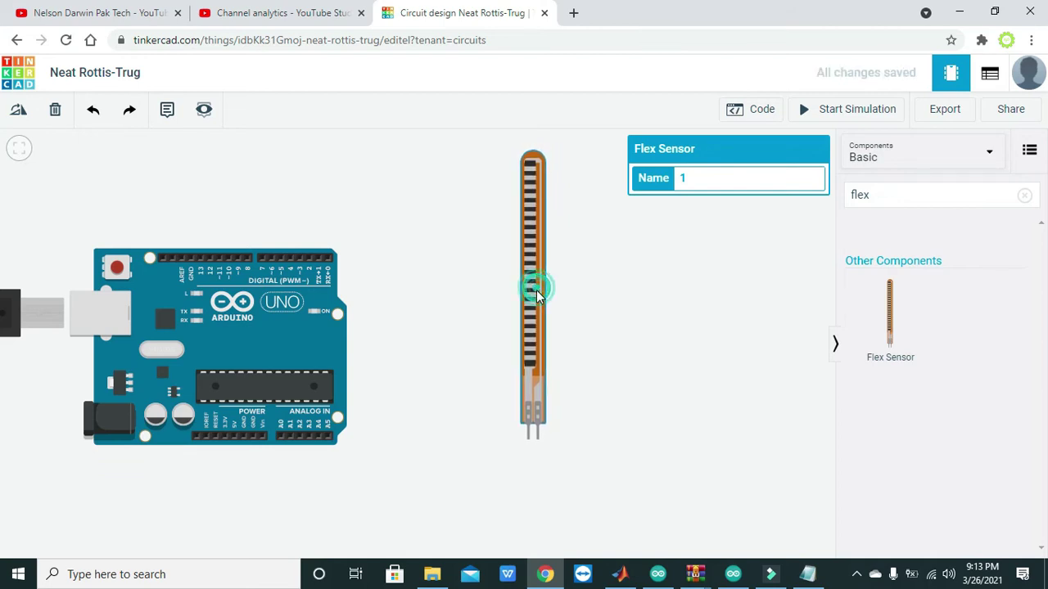
click(584, 296)
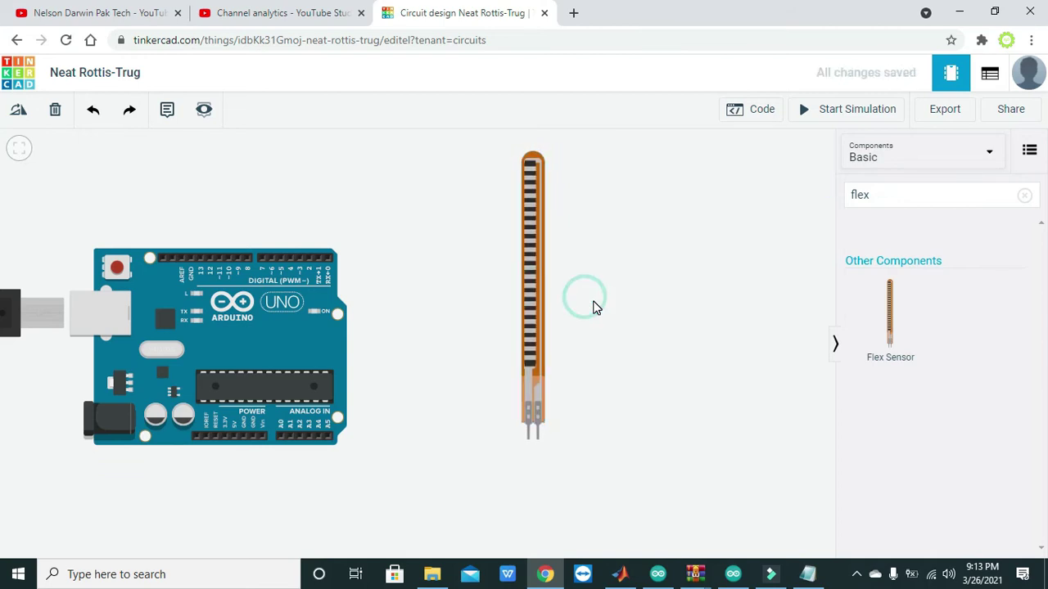
click(531, 282)
drag(529, 281, 518, 268)
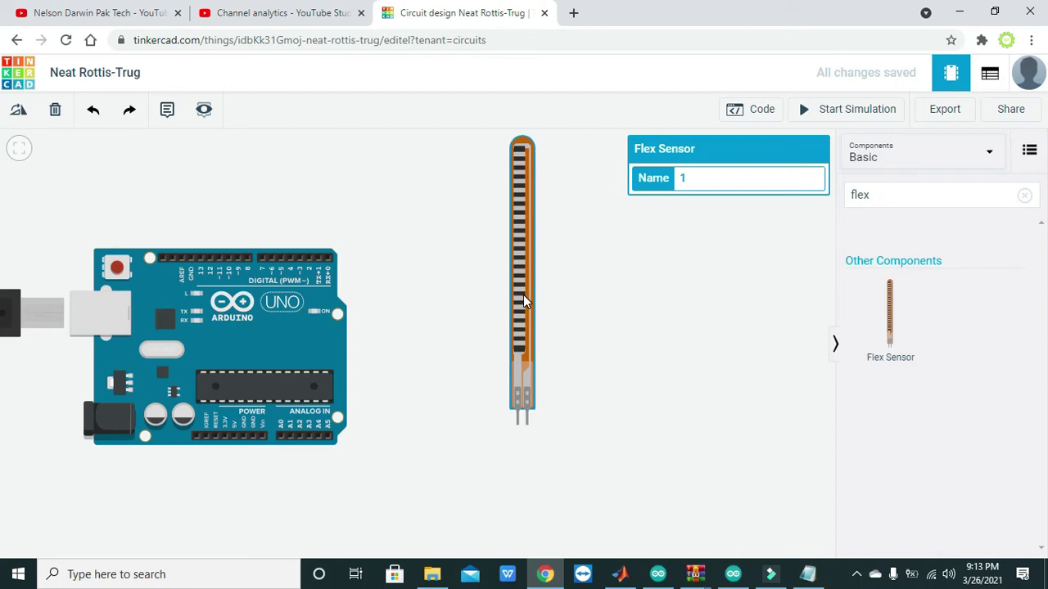
Step: Search for 'resistor' and place a resistor just below the flex sensor
click(885, 201)
key(BackSpace)
key(BackSpace)
key(BackSpace)
key(BackSpace)
text(resisotr)
key(BackSpace)
key(BackSpace)
key(BackSpace)
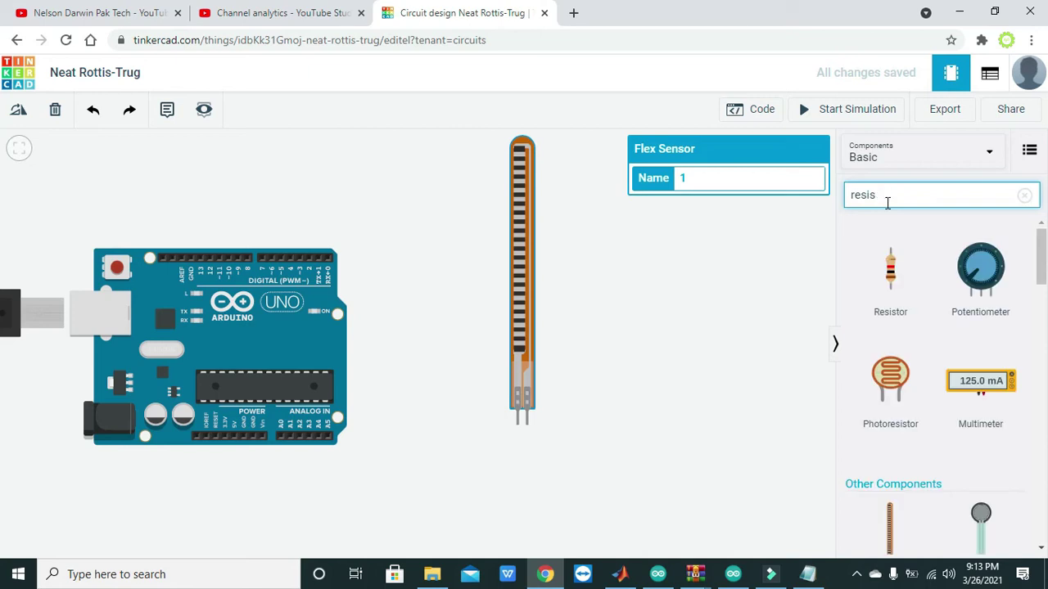
click(894, 279)
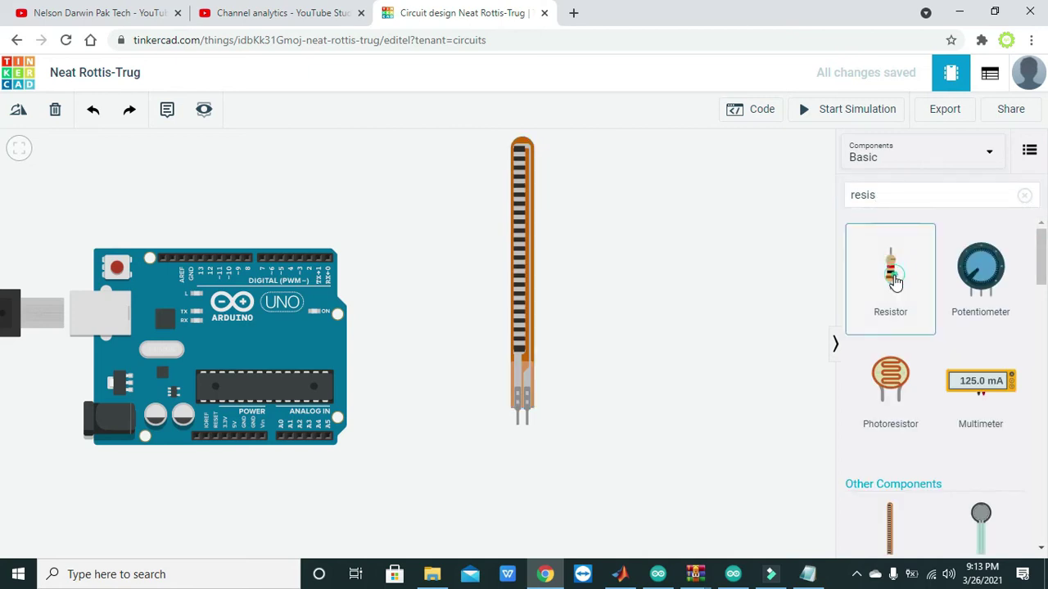
drag(894, 279, 531, 454)
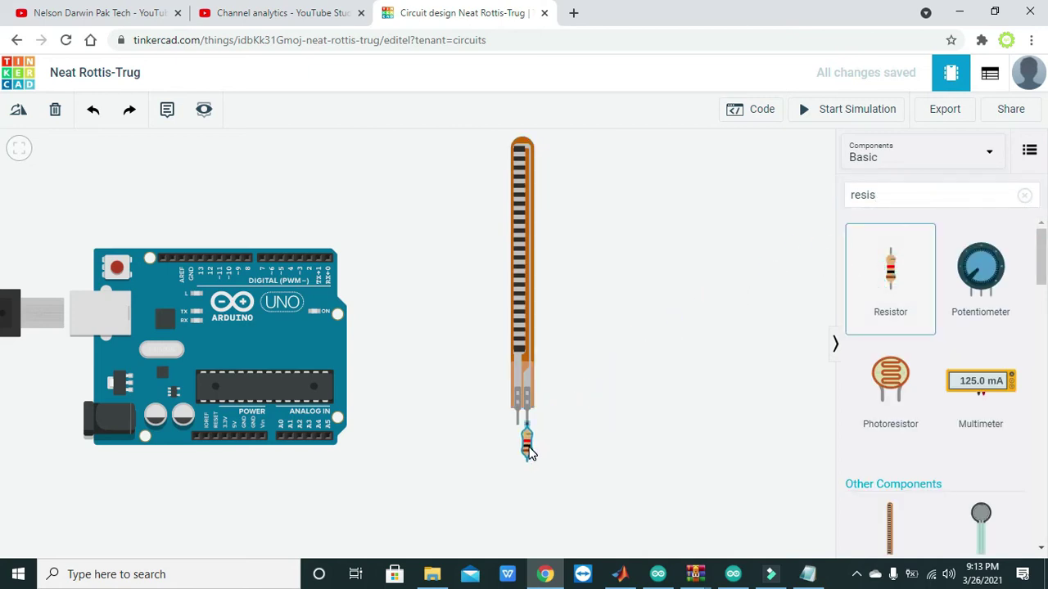
click(745, 204)
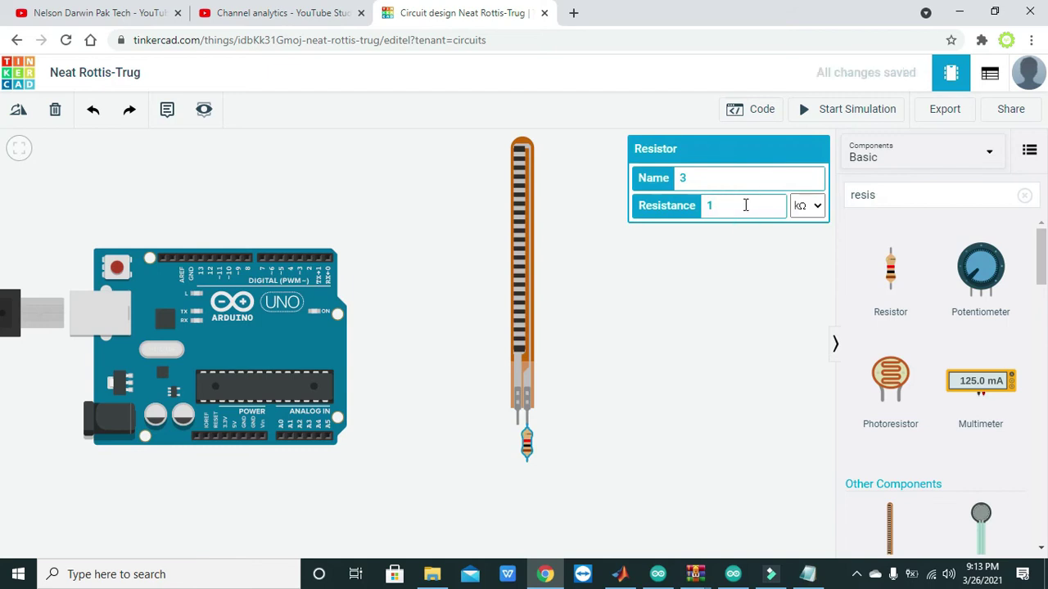
click(614, 439)
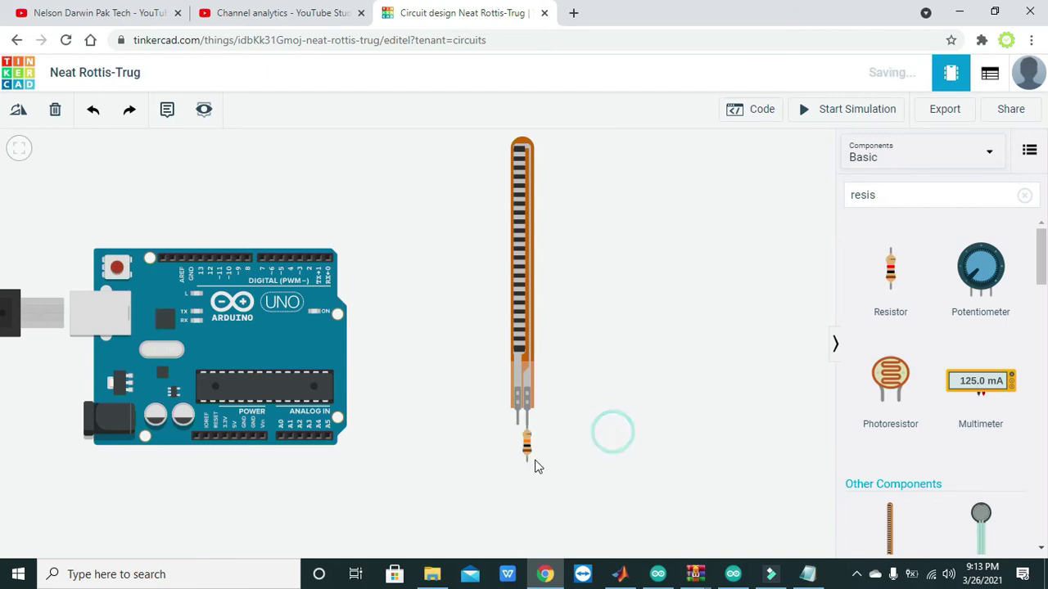
Step: Wire the resistor's lower lead to the Arduino power header with two bends
click(527, 473)
click(524, 520)
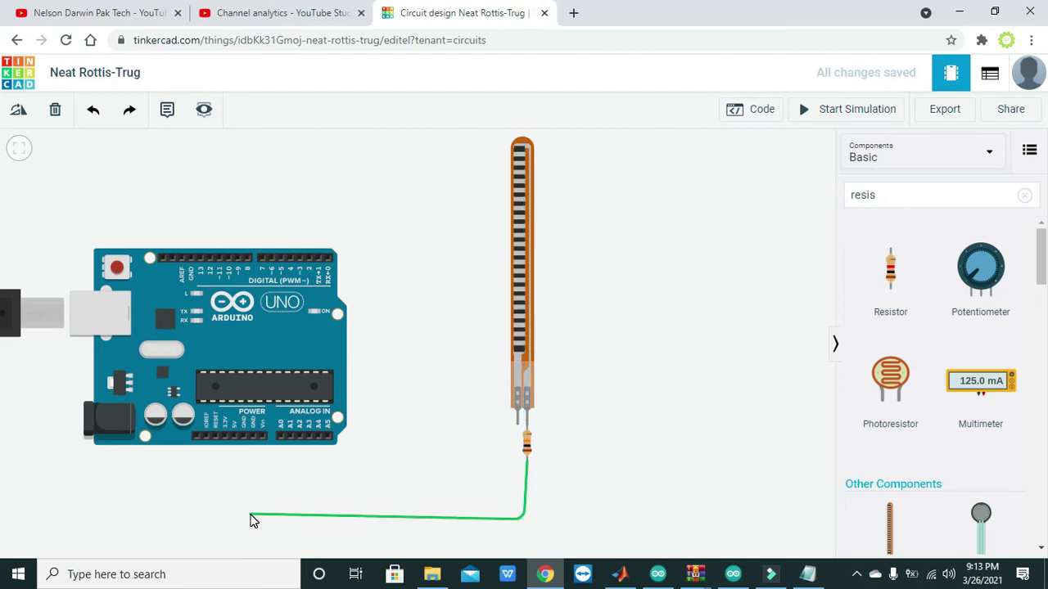
click(233, 519)
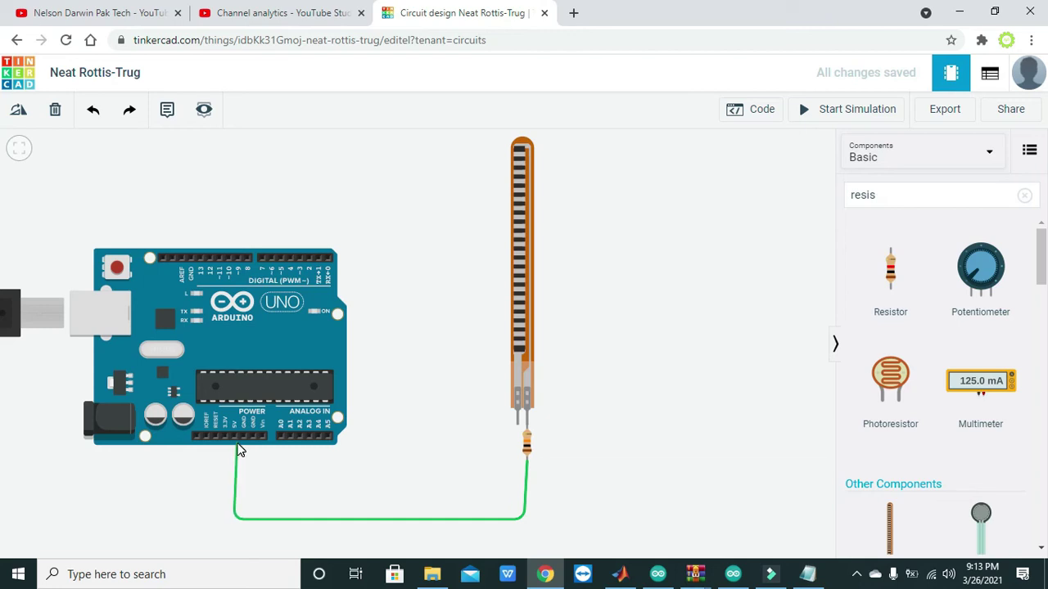
click(234, 438)
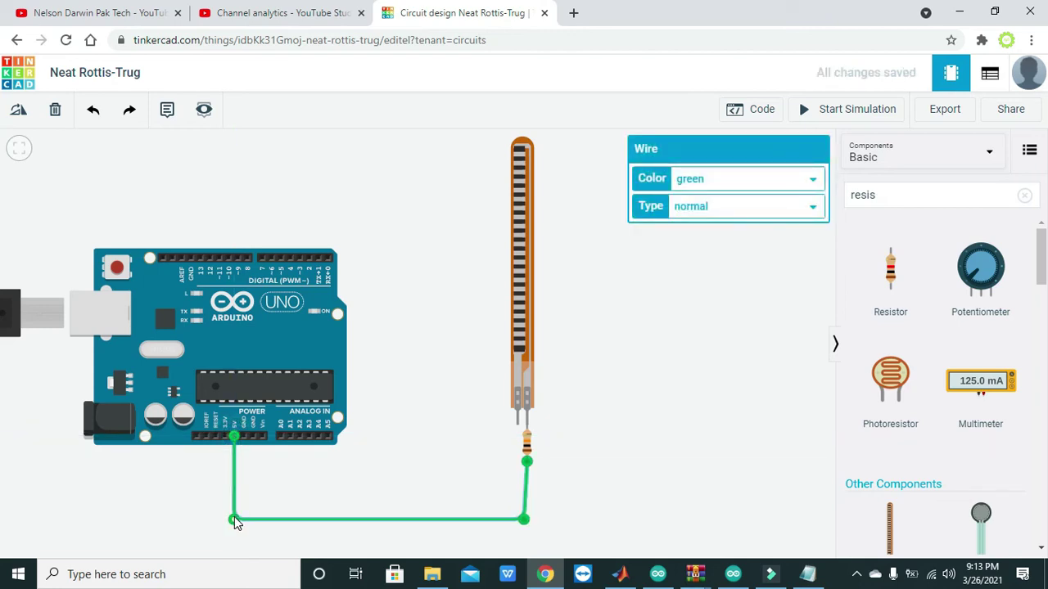
click(320, 491)
click(525, 519)
click(572, 509)
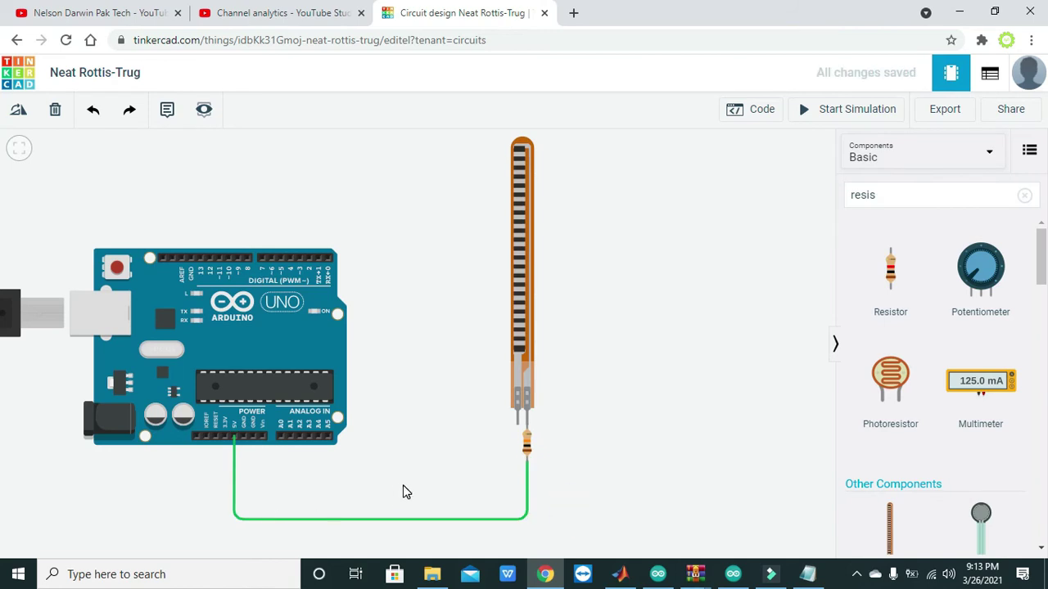
Step: Move the resistor lower and wire the flex sensor's lower pin to it
click(527, 440)
drag(528, 440, 528, 468)
click(528, 424)
click(528, 453)
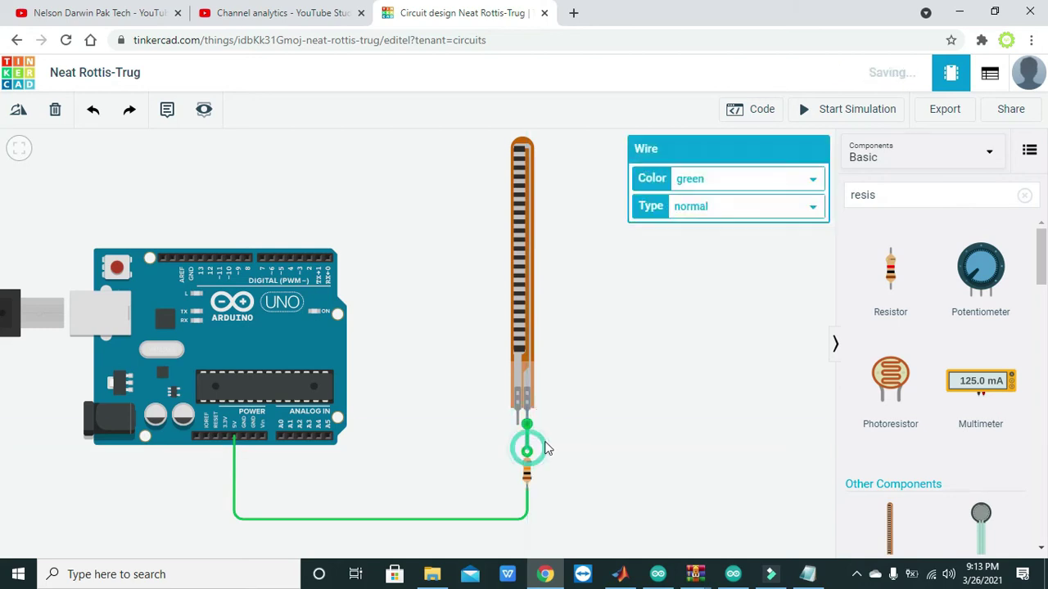
click(570, 438)
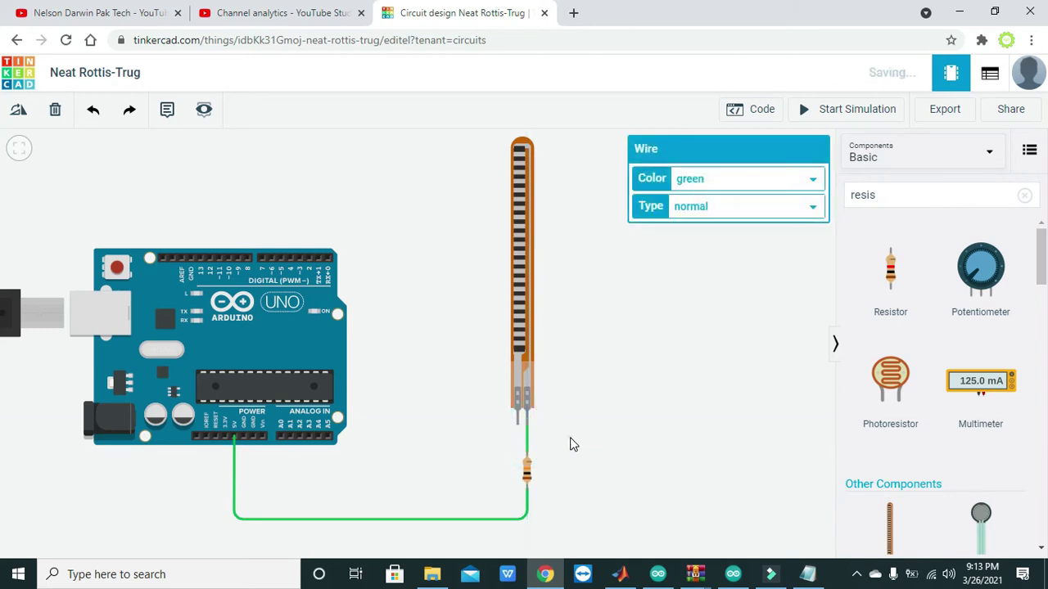
Step: Lower the power wire's bend and start a wire from the sensor's other pin
click(235, 518)
drag(235, 521, 234, 526)
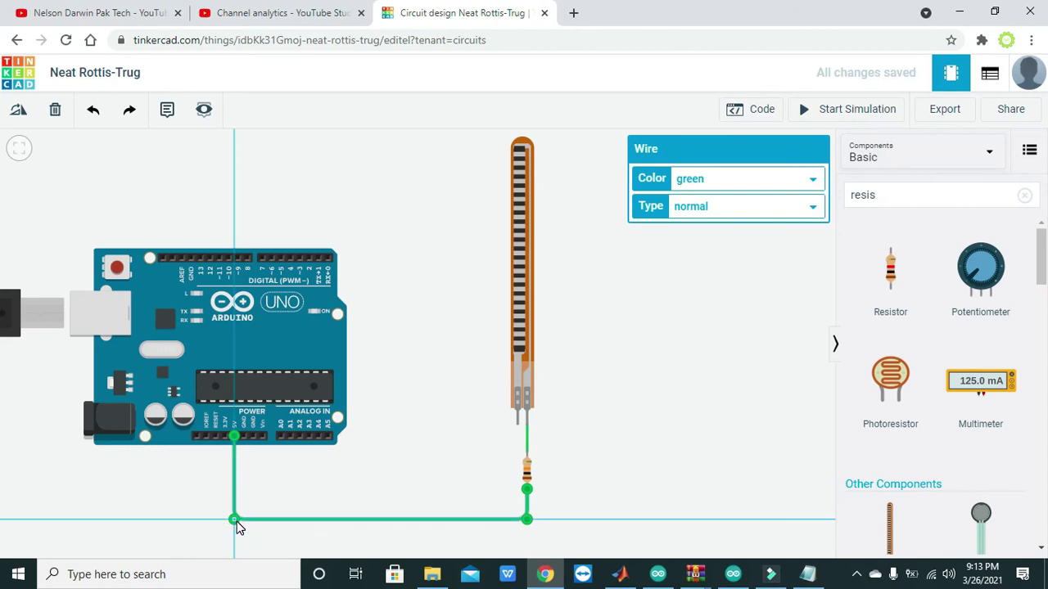
click(292, 492)
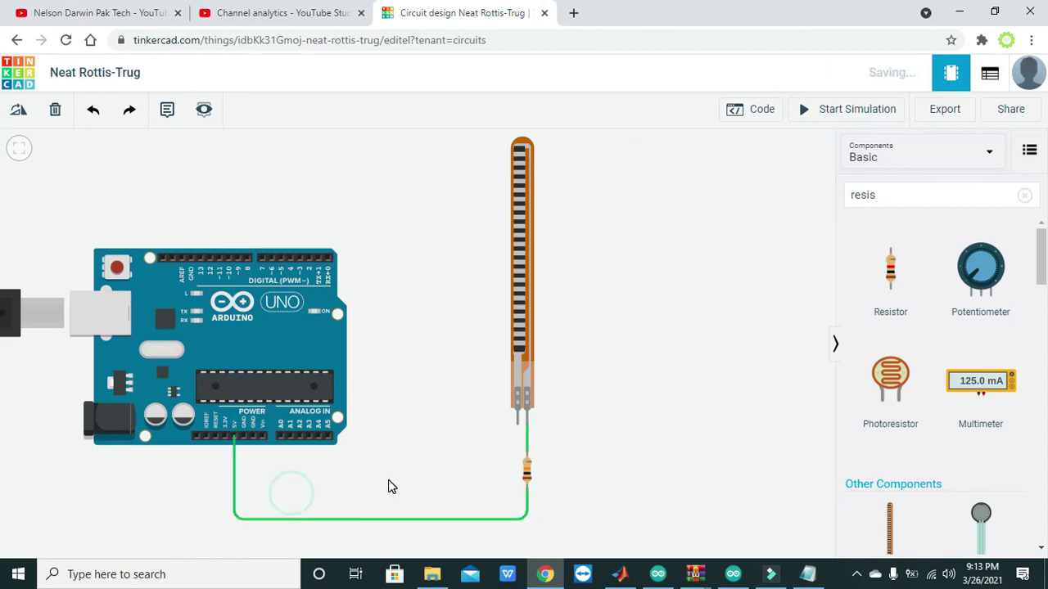
click(517, 423)
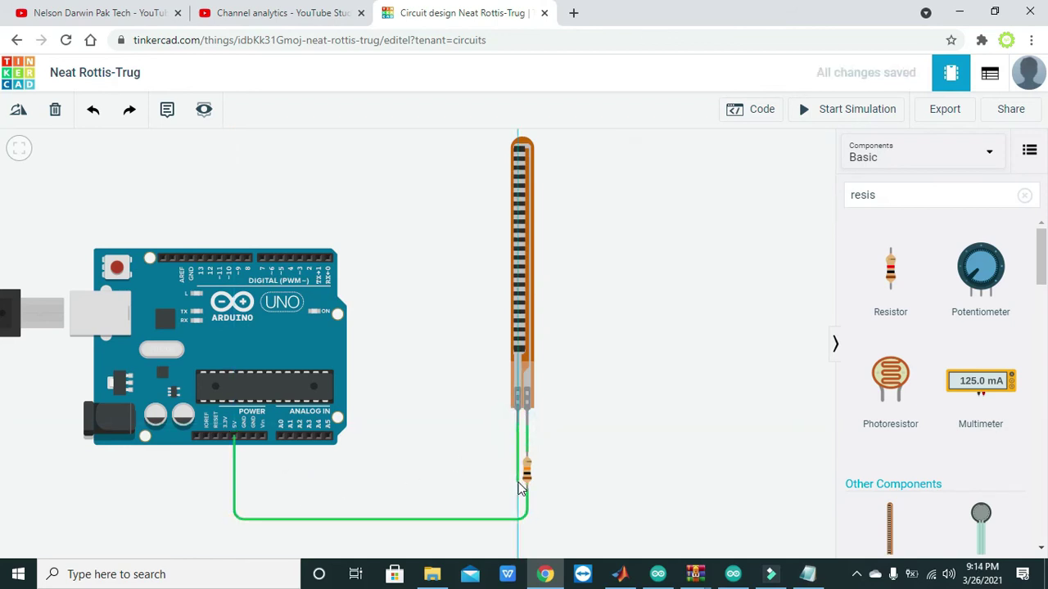
click(519, 488)
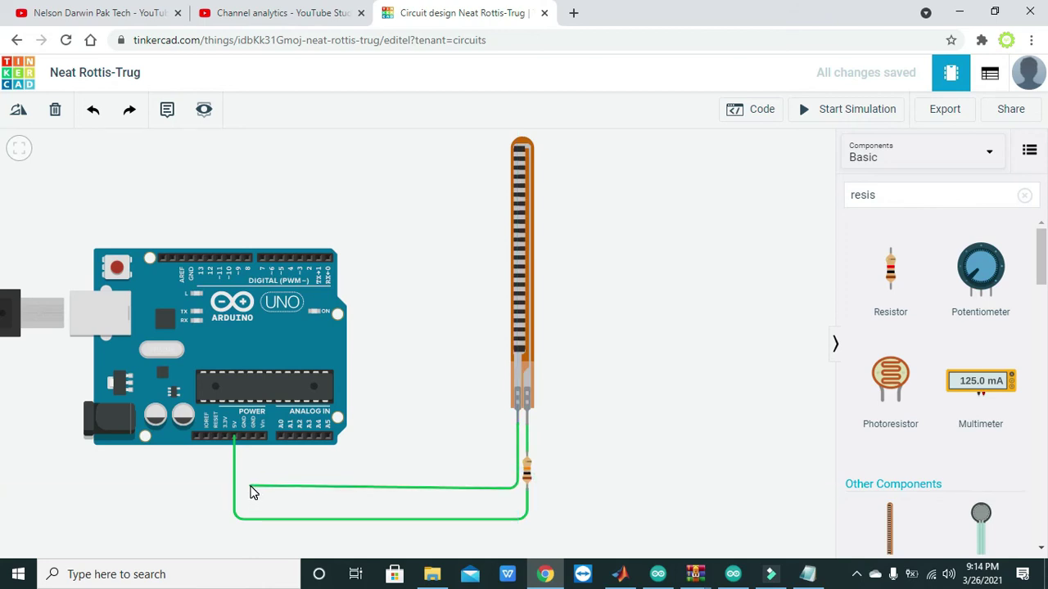
Step: End the sensor's second wire on the Arduino GND pin and clear the component search
click(255, 486)
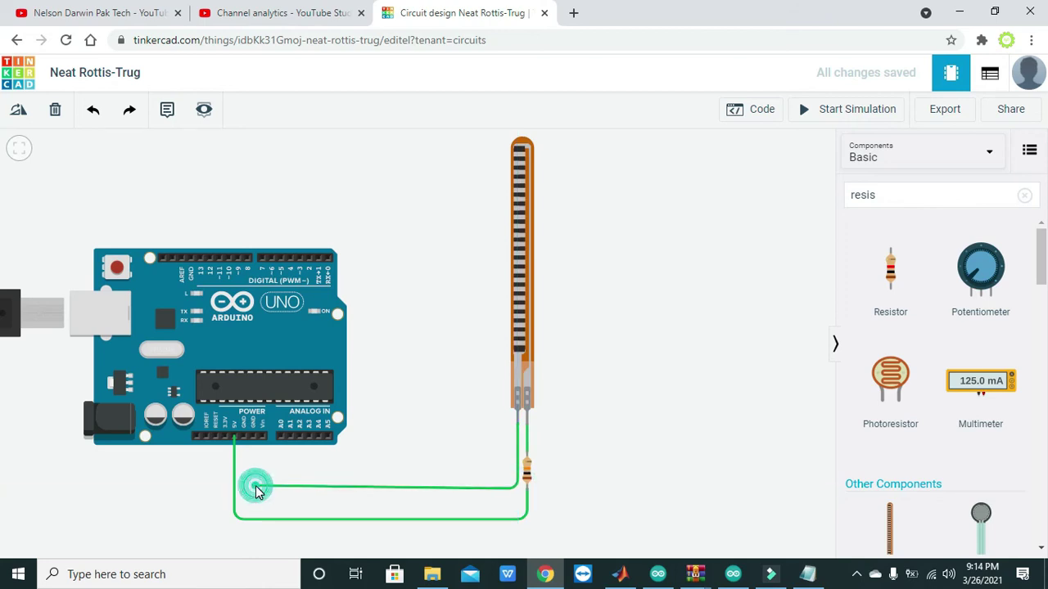
click(255, 442)
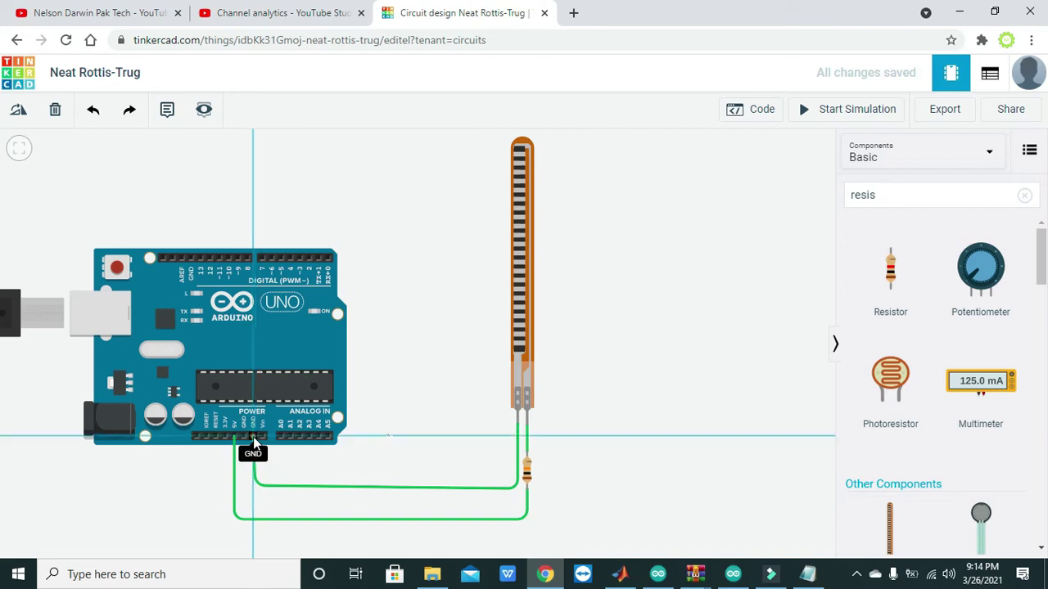
click(472, 409)
click(262, 488)
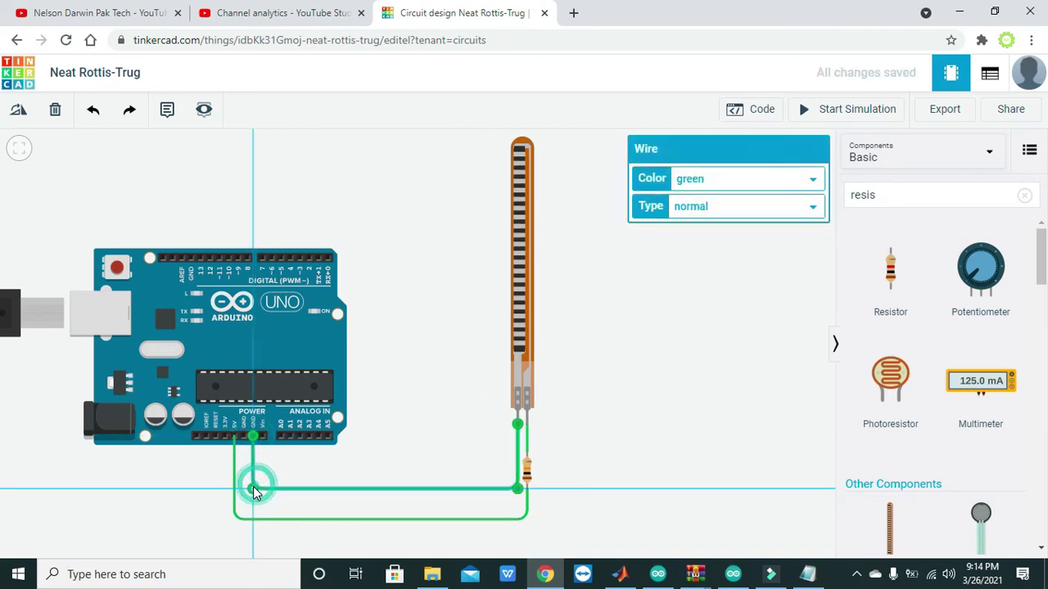
mouse_move(328, 449)
mouse_down()
mouse_move(338, 452)
mouse_move(328, 464)
mouse_up()
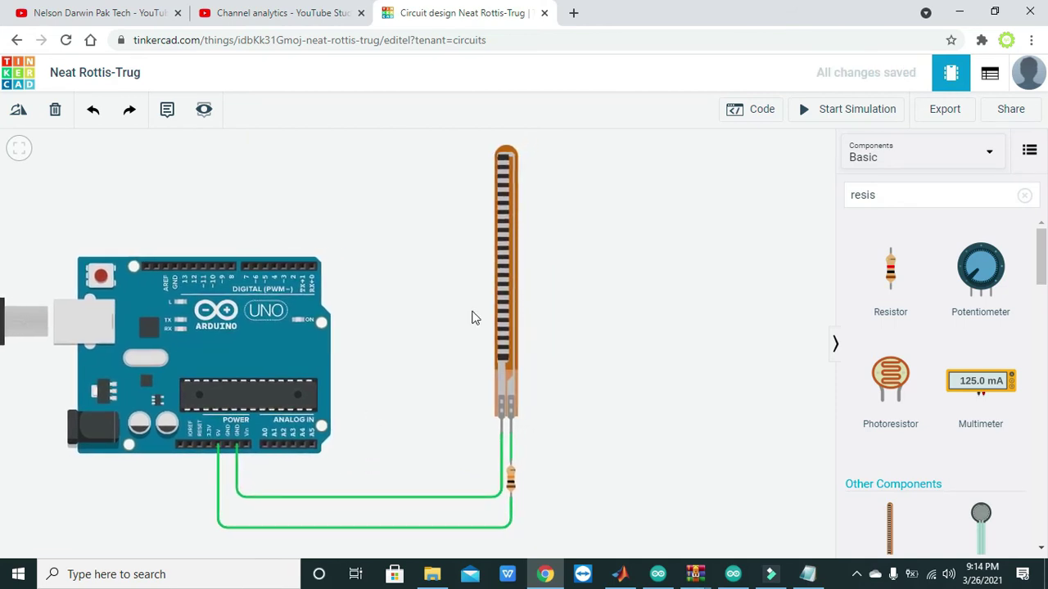
click(865, 194)
double_click(863, 193)
key(BackSpace)
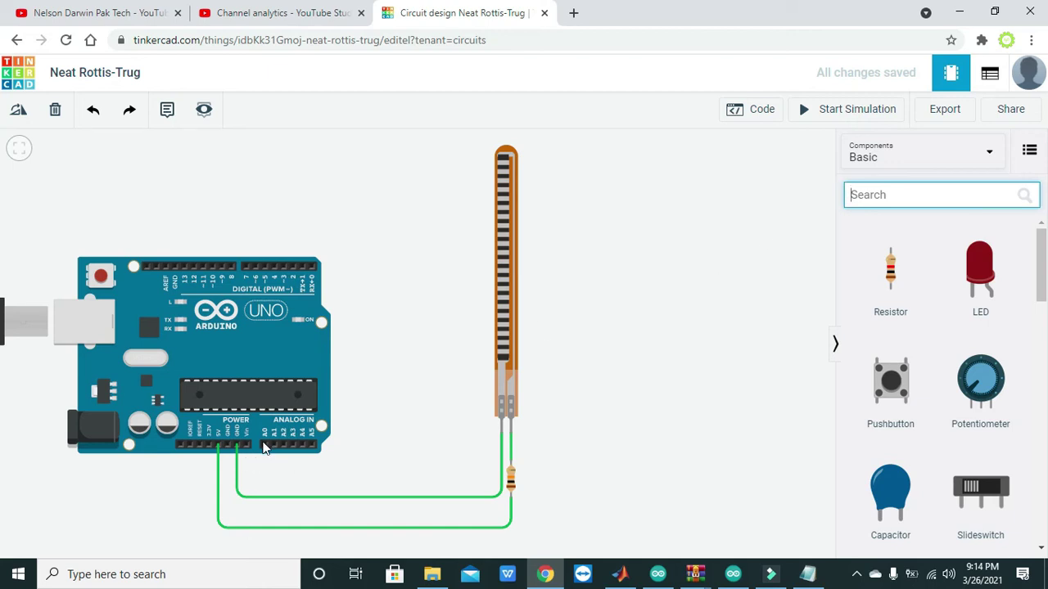
Step: Draw a bent wire from A0 to the resistor's top terminal and straighten it
click(263, 447)
click(264, 480)
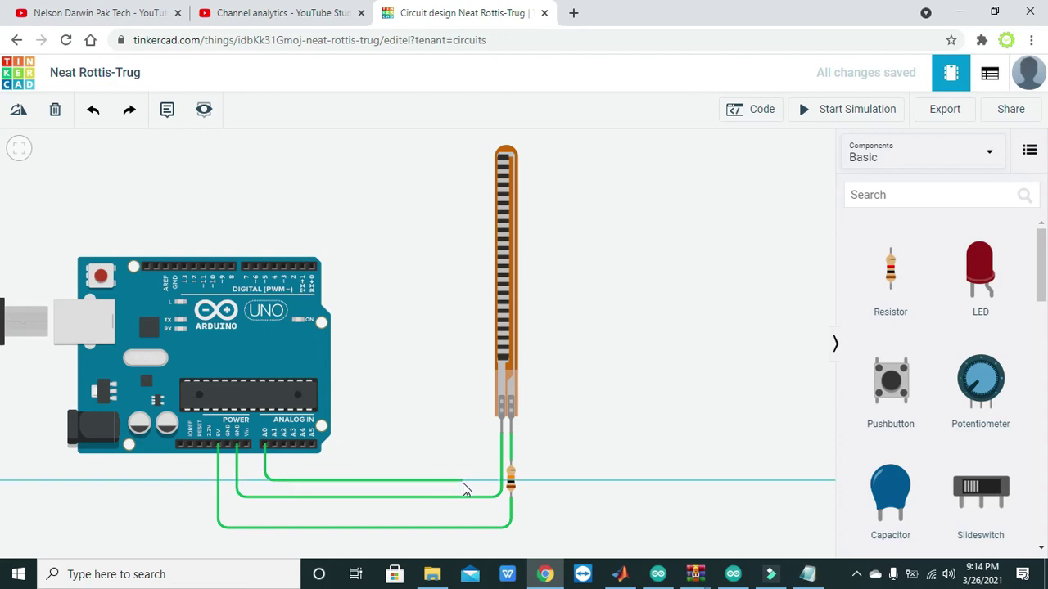
click(468, 482)
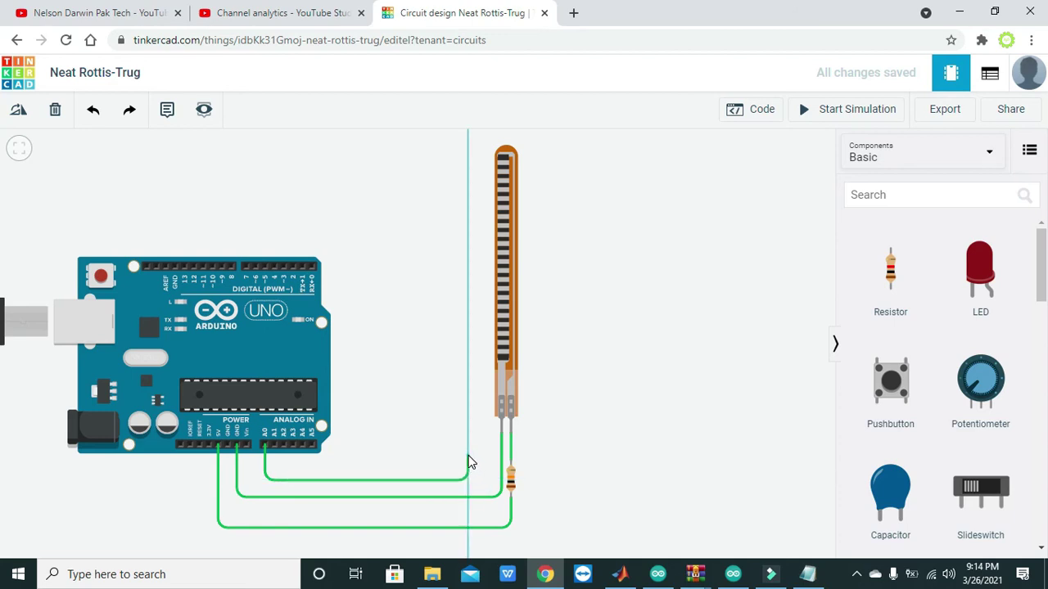
click(468, 456)
click(511, 461)
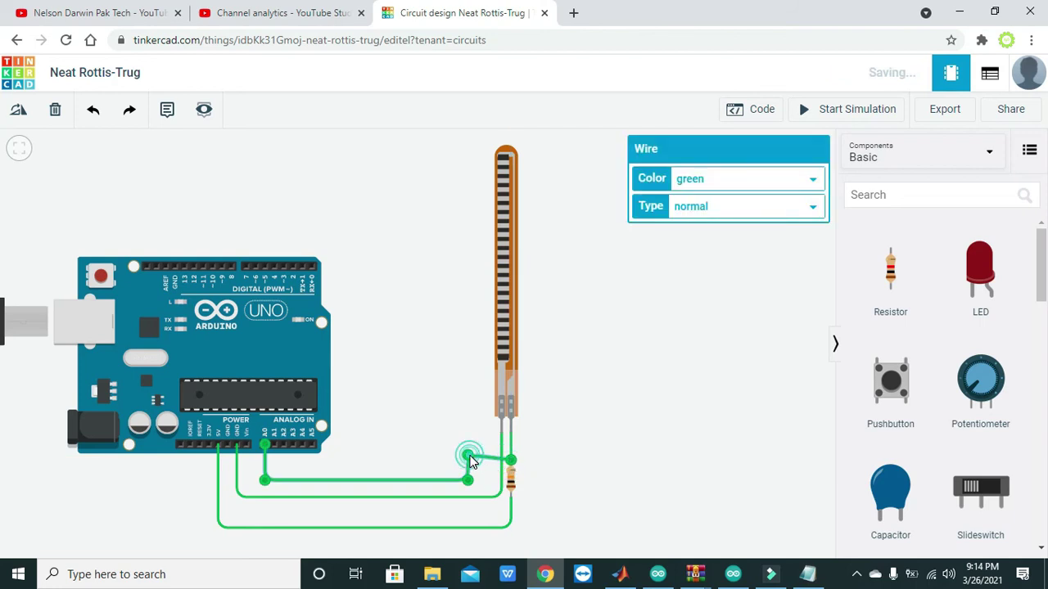
drag(468, 458, 470, 465)
click(669, 442)
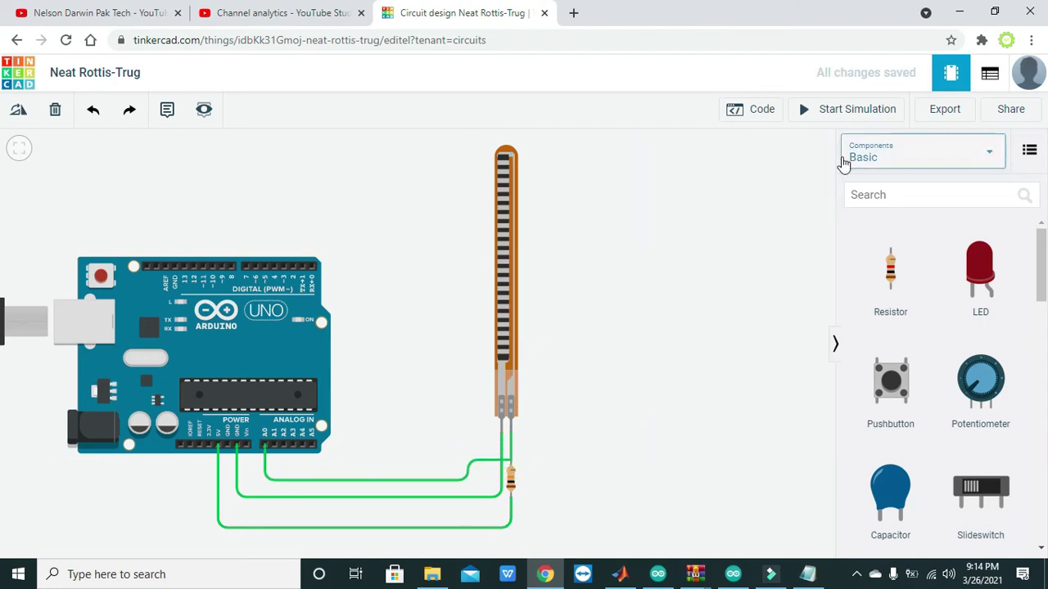
Step: Switch the code from Blocks to Text and replace it with the pasted flex-sensor sketch
click(769, 118)
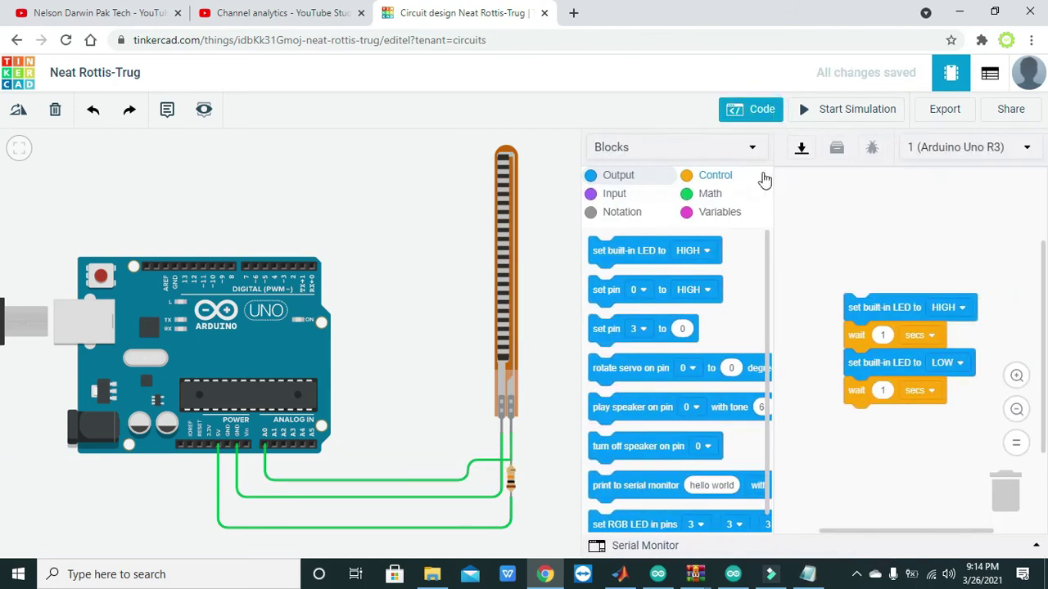
click(700, 149)
click(673, 220)
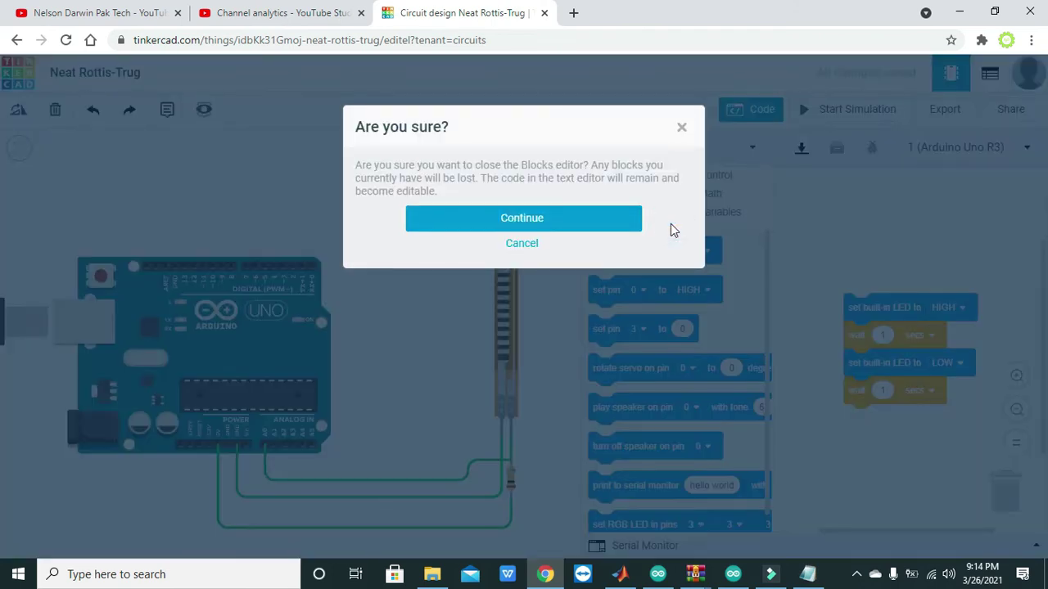
click(628, 218)
drag(671, 332, 614, 140)
key(Delete)
key(ctrl+v)
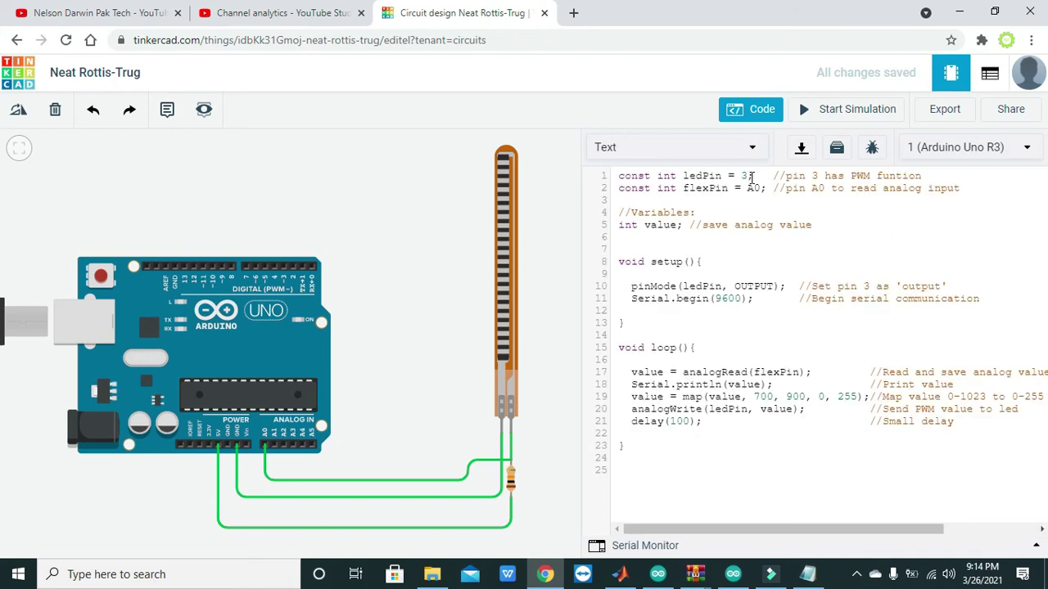
Step: Delete the ledPin declaration, LED pinMode line and analogWrite statement from the sketch
click(744, 176)
double_click(752, 187)
click(762, 187)
click(762, 188)
click(744, 186)
drag(760, 173, 602, 168)
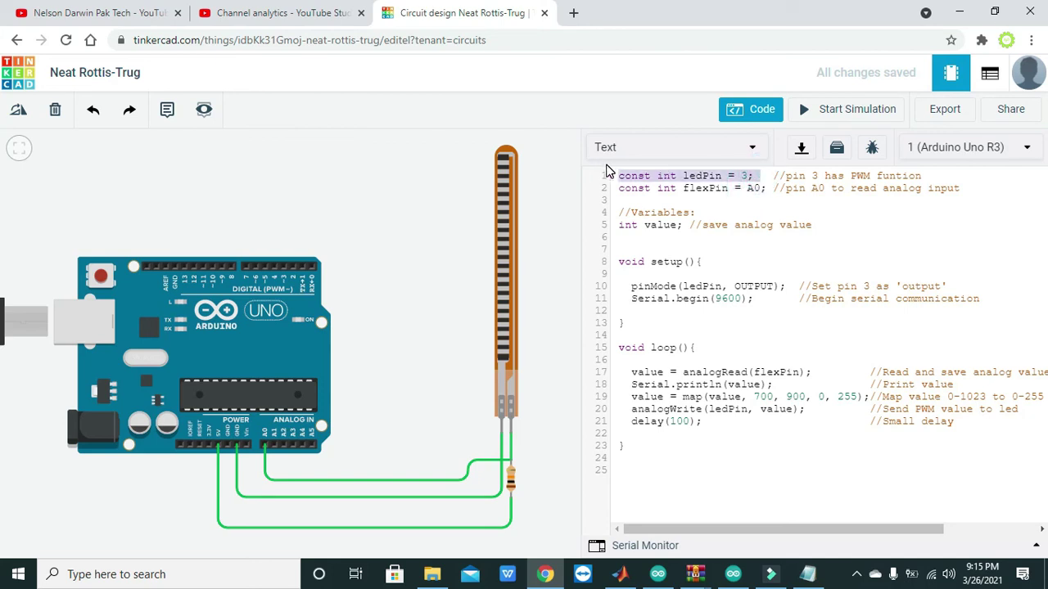
key(Delete)
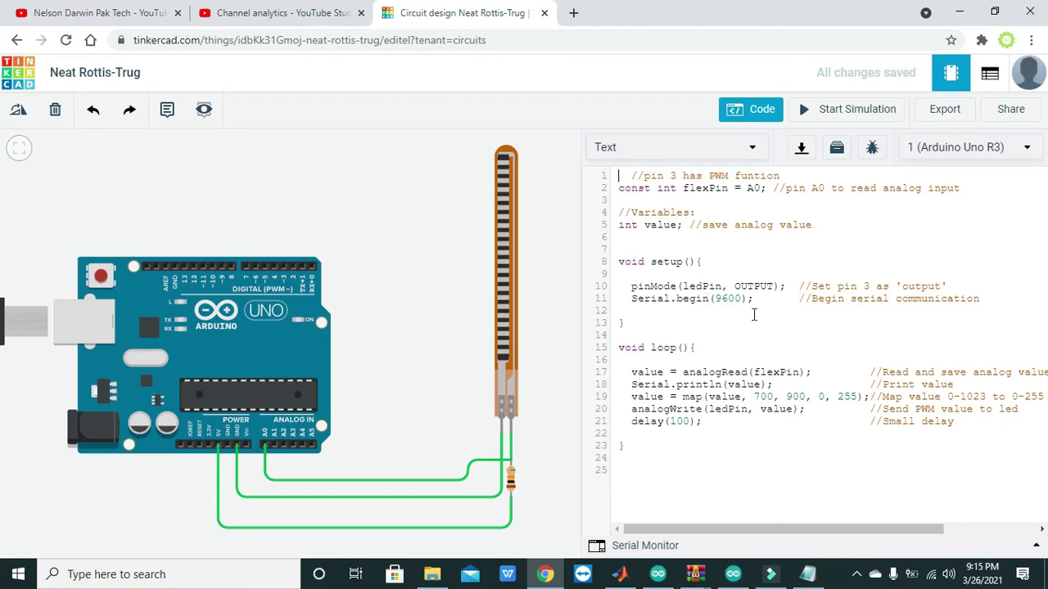
drag(792, 288, 613, 288)
key(Delete)
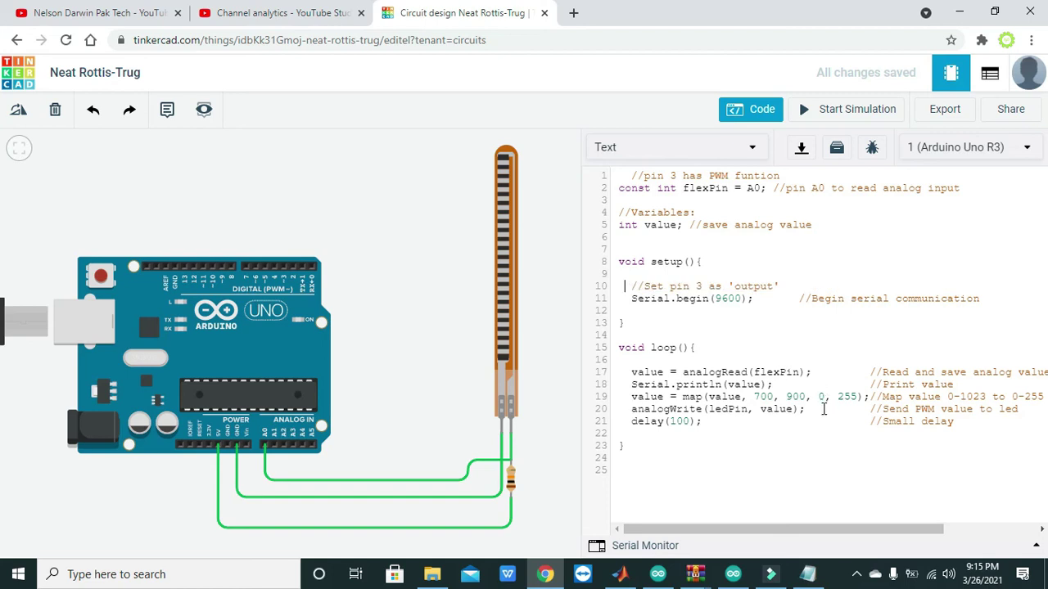
mouse_move(823, 409)
mouse_down()
mouse_move(631, 409)
mouse_move(811, 409)
mouse_up()
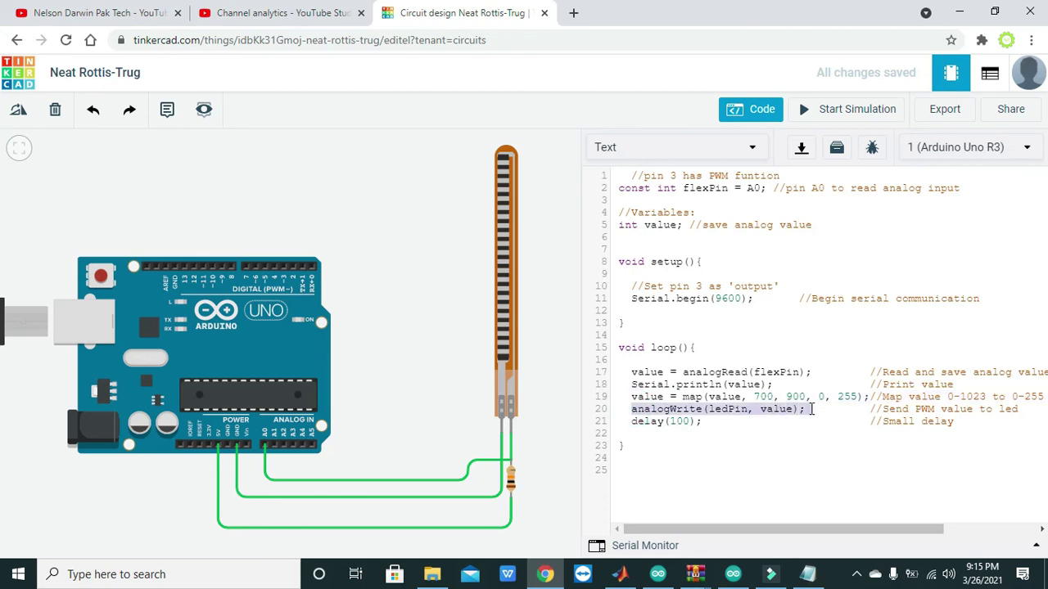
key(Delete)
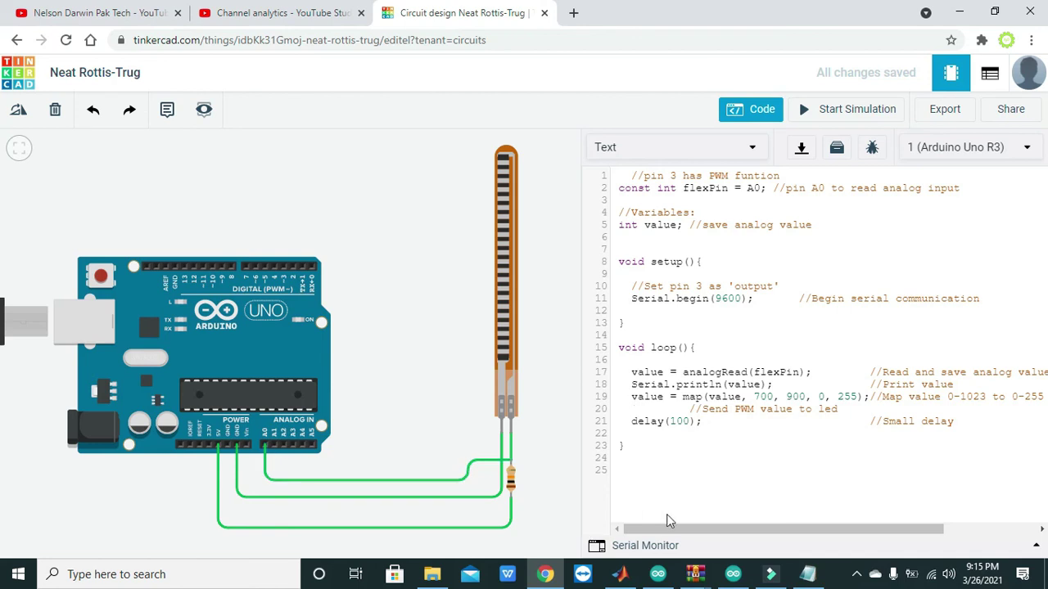
Step: Start the simulation with the serial monitor open, showing flex sensor readings of 767
click(665, 546)
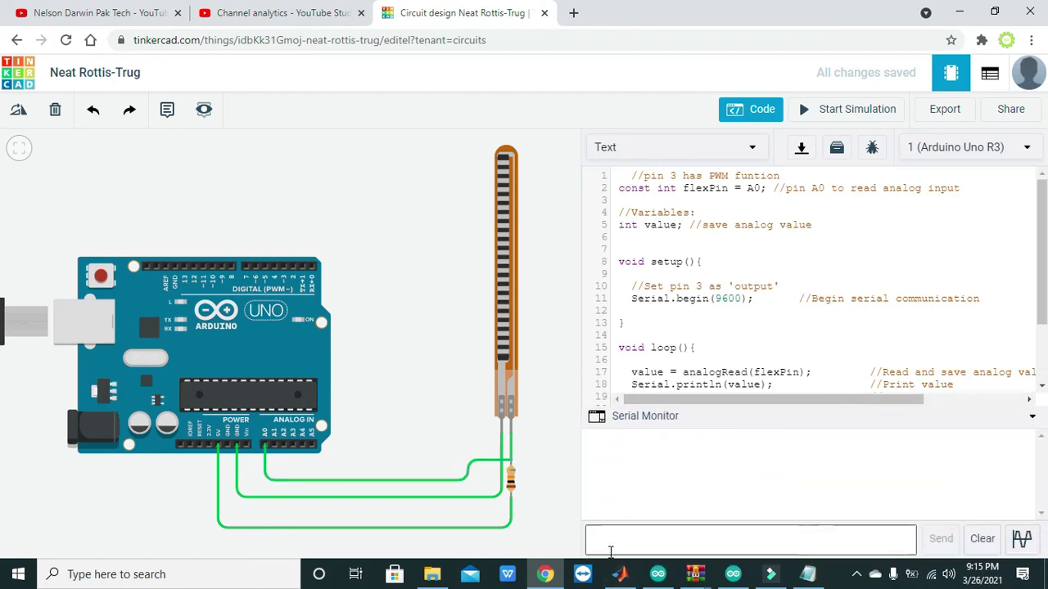
click(825, 112)
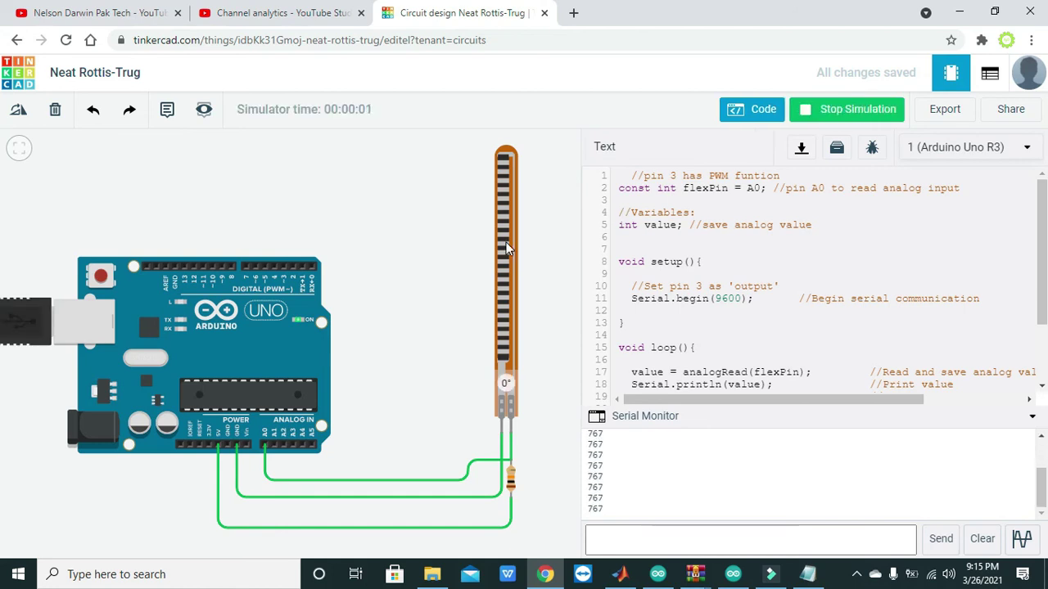
click(503, 160)
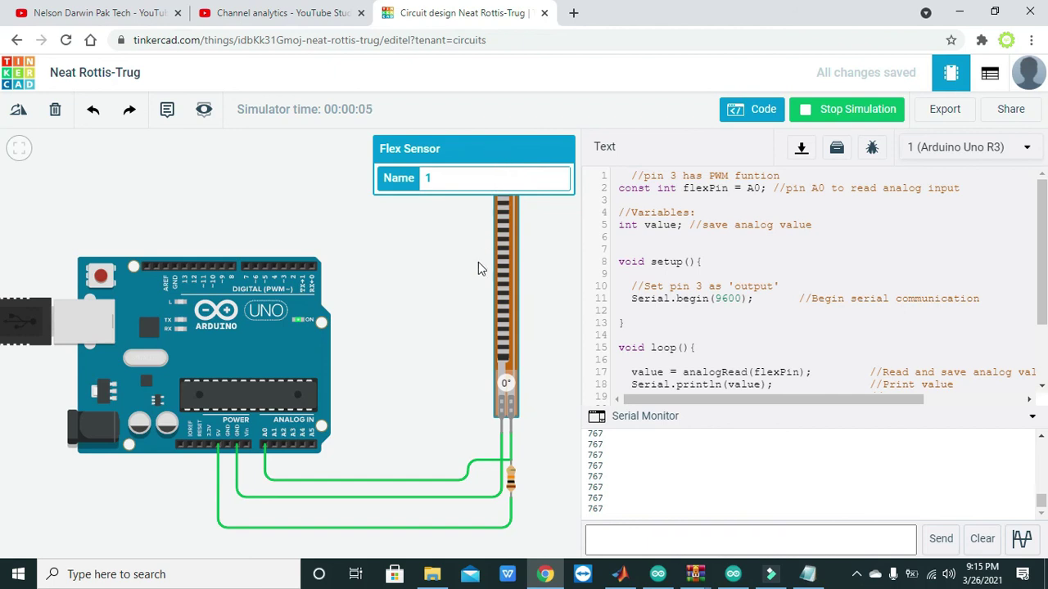
mouse_move(469, 270)
mouse_down()
mouse_move(355, 306)
mouse_move(320, 250)
mouse_up()
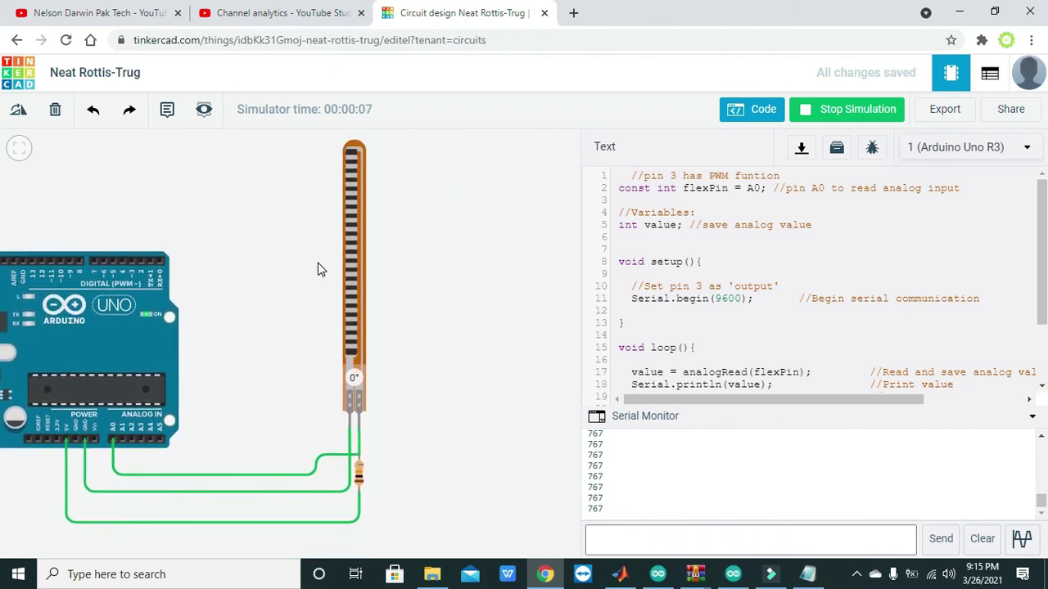
drag(353, 155, 355, 289)
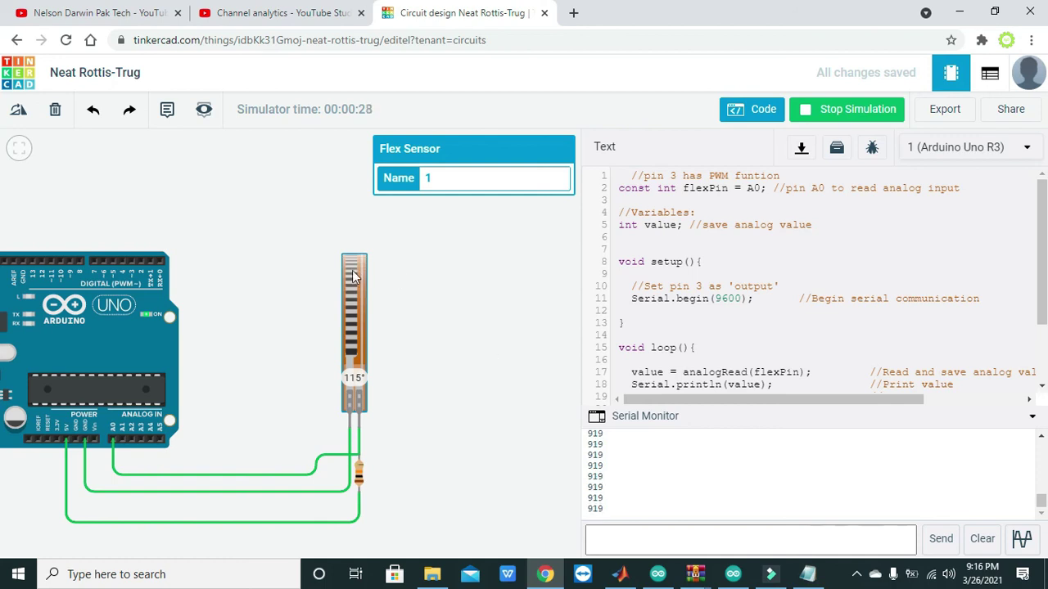
drag(351, 273, 356, 379)
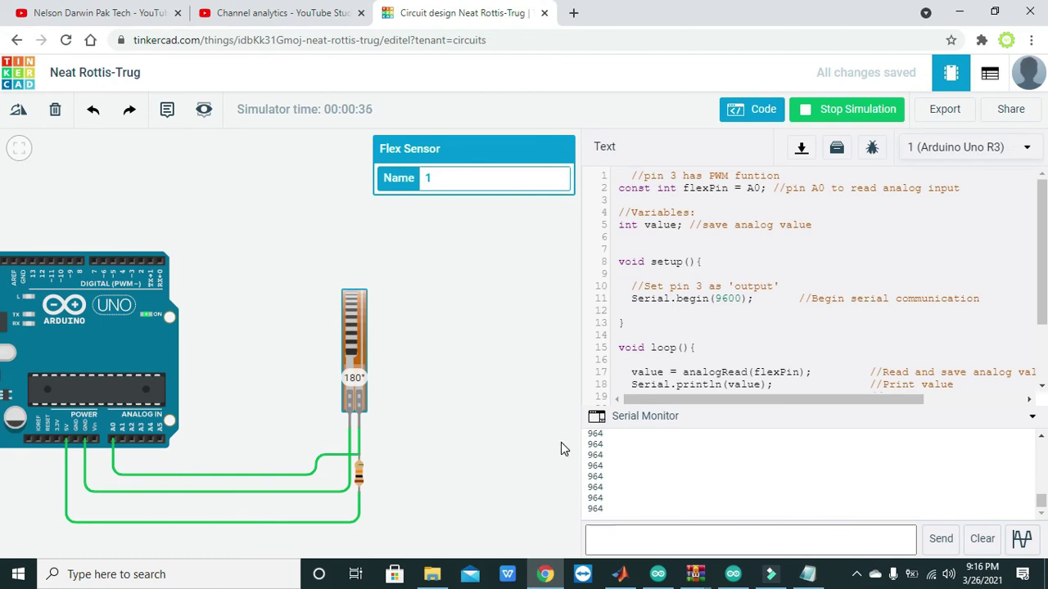
mouse_move(356, 350)
mouse_down()
mouse_move(354, 100)
mouse_move(354, 278)
mouse_move(355, 138)
mouse_up()
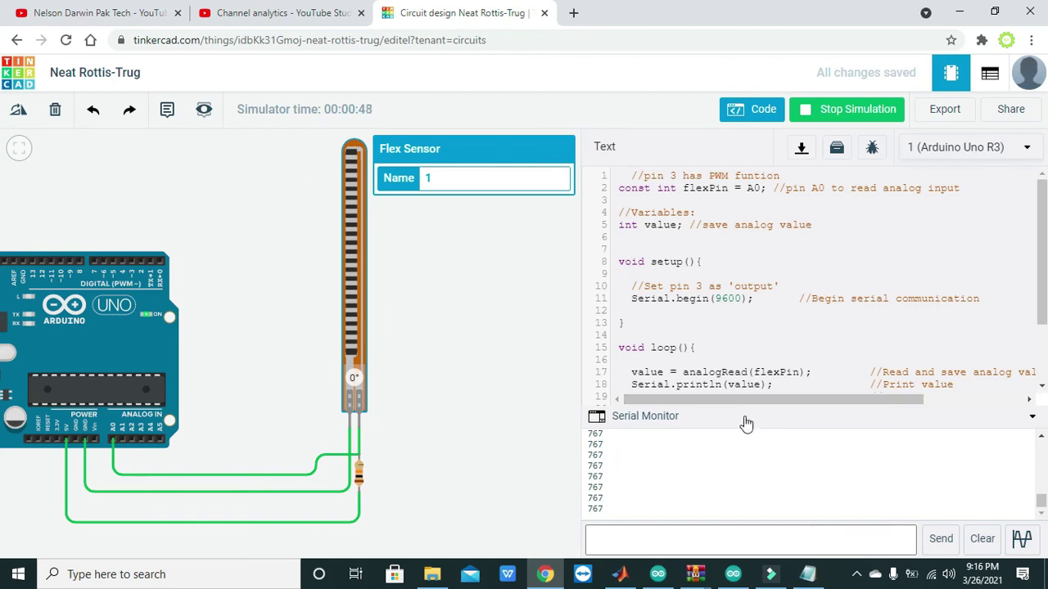
mouse_move(467, 383)
mouse_down()
mouse_move(548, 385)
mouse_move(519, 365)
mouse_up()
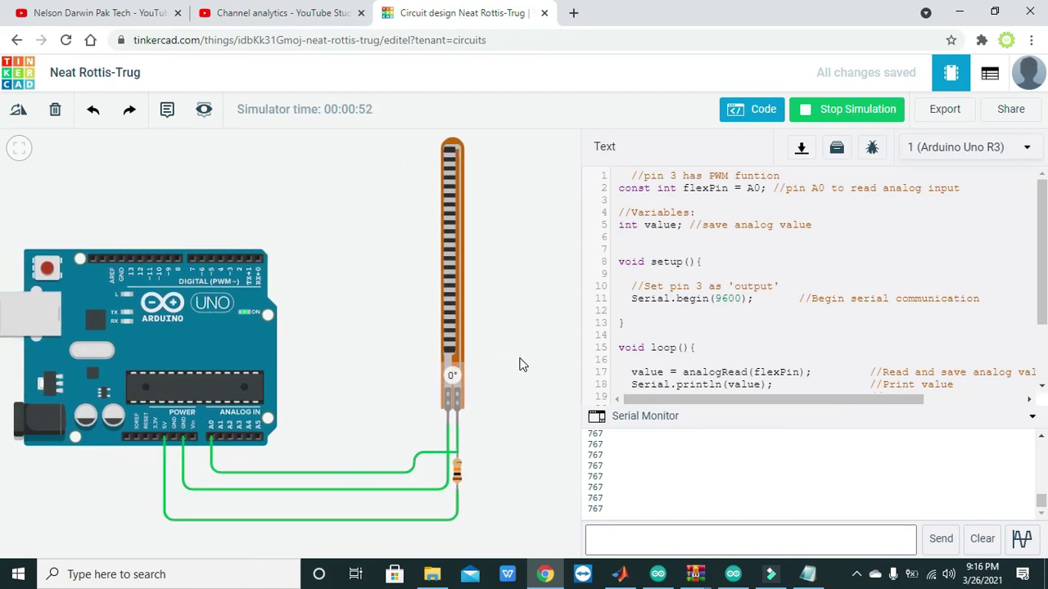
click(581, 332)
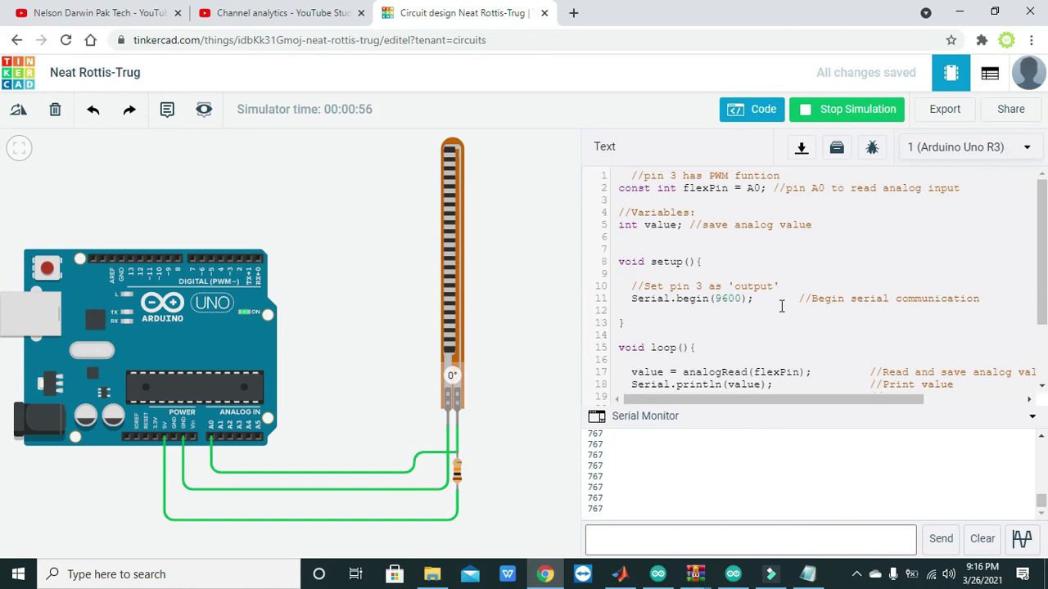